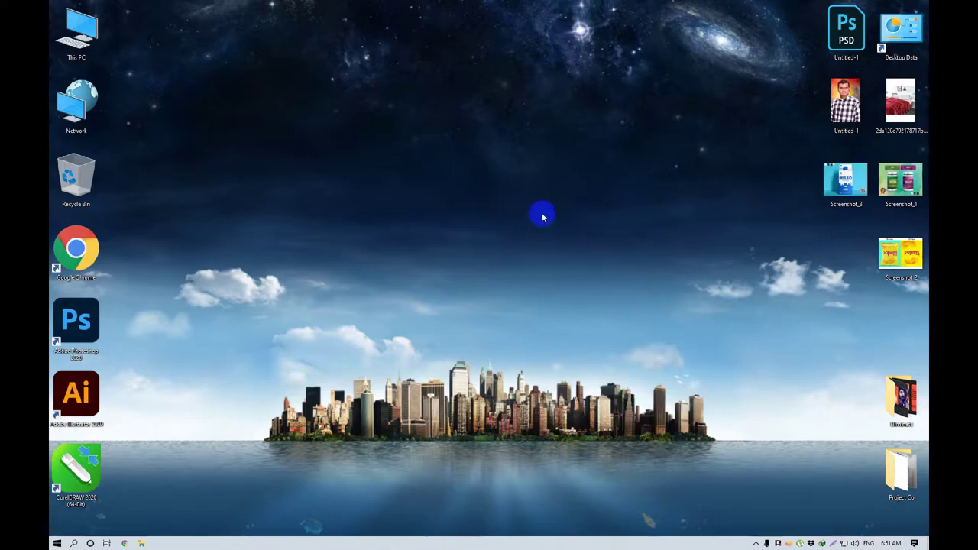
Refresh the desktop from its right-click menu.
{"action": "left_click", "coordinate": [523, 321]}
{"action": "right_click", "coordinate": [557, 208]}
{"action": "left_click", "coordinate": [582, 234]}
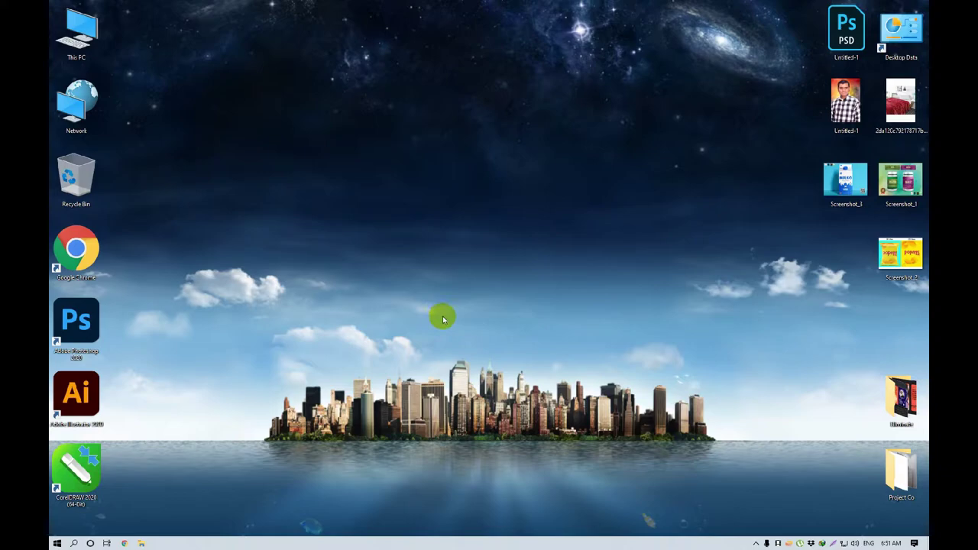
Launch Photoshop 2020 and open the recent file a1.jpg from the Home screen.
{"action": "left_click", "coordinate": [95, 329]}
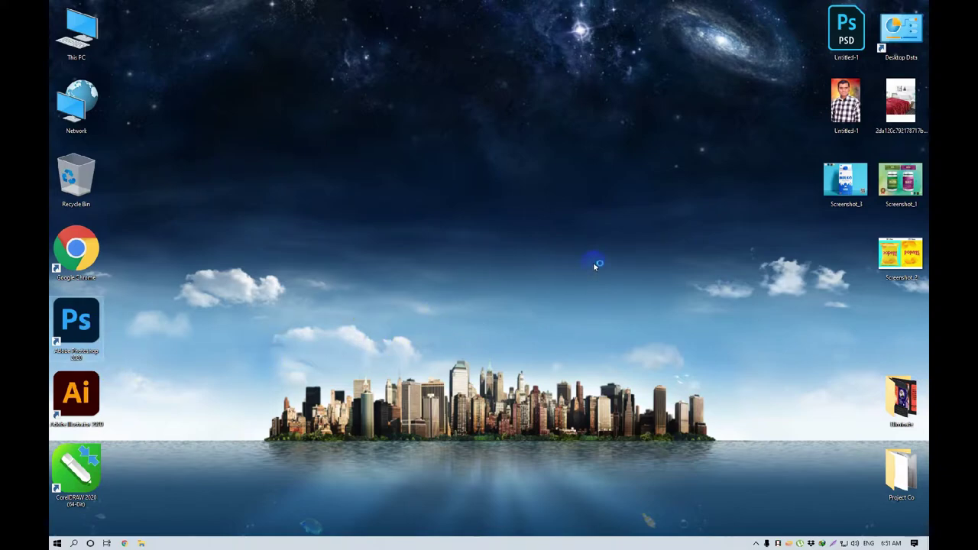
{"action": "right_click", "coordinate": [213, 240]}
{"action": "left_click", "coordinate": [245, 253]}
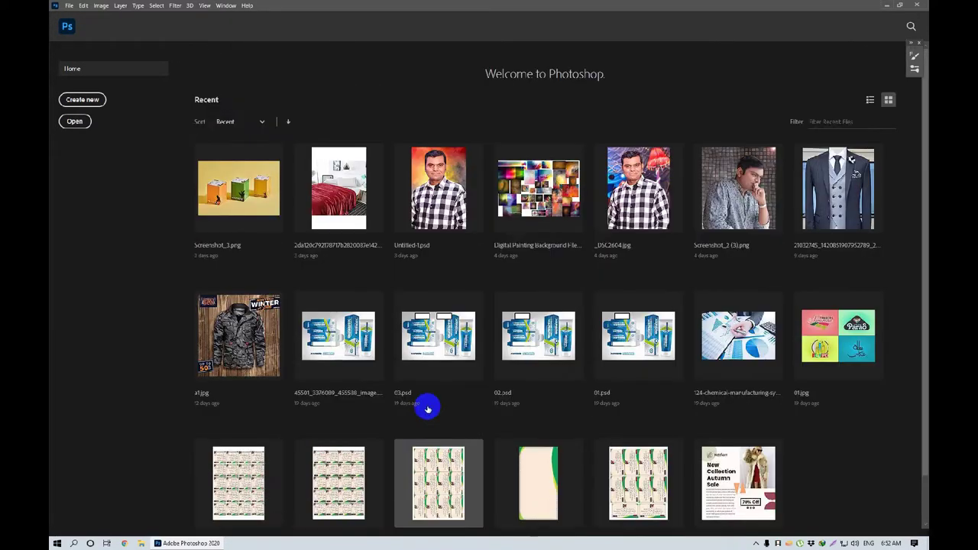
{"action": "left_click", "coordinate": [258, 348]}
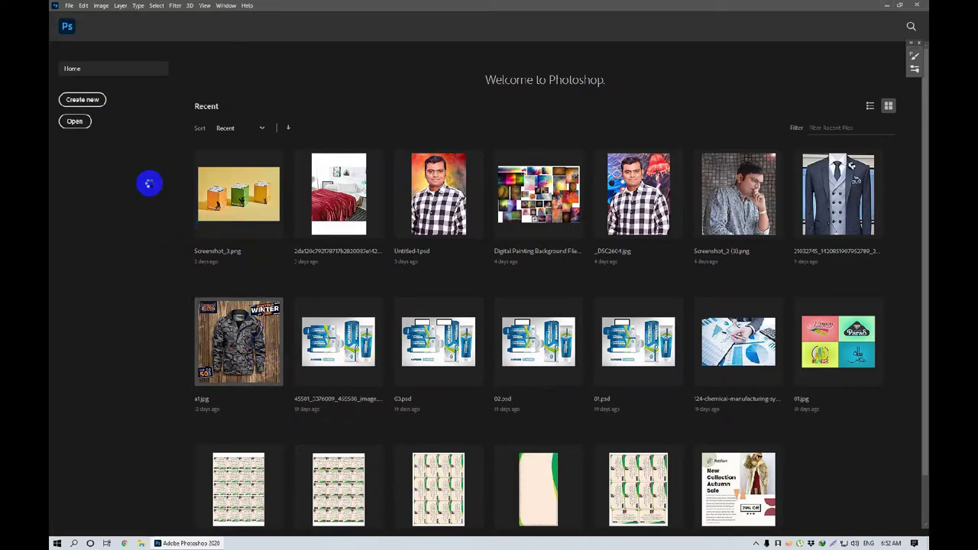
{"action": "left_click", "coordinate": [245, 367]}
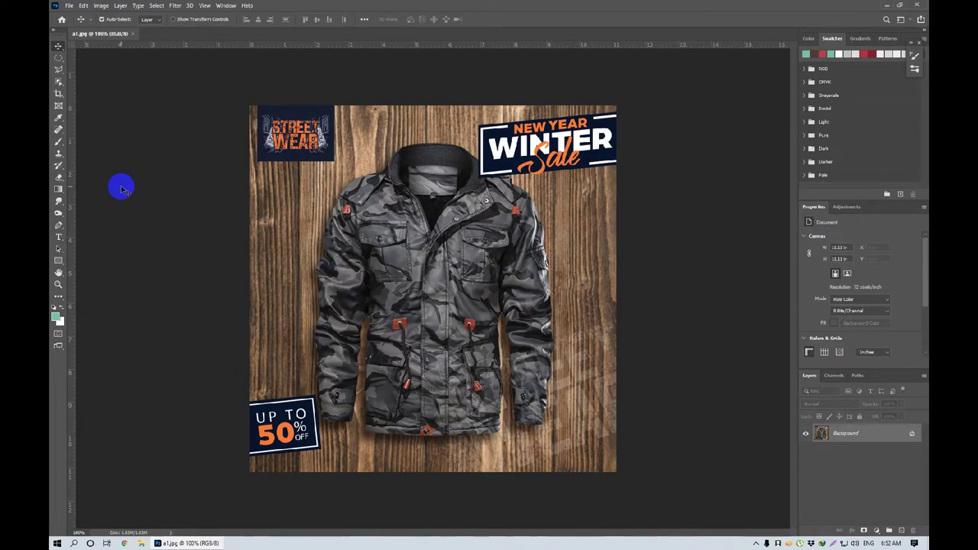
Select the Eyedropper and then the Spot Healing Brush tool, dismissing their variant flyouts.
{"action": "left_click", "coordinate": [62, 117]}
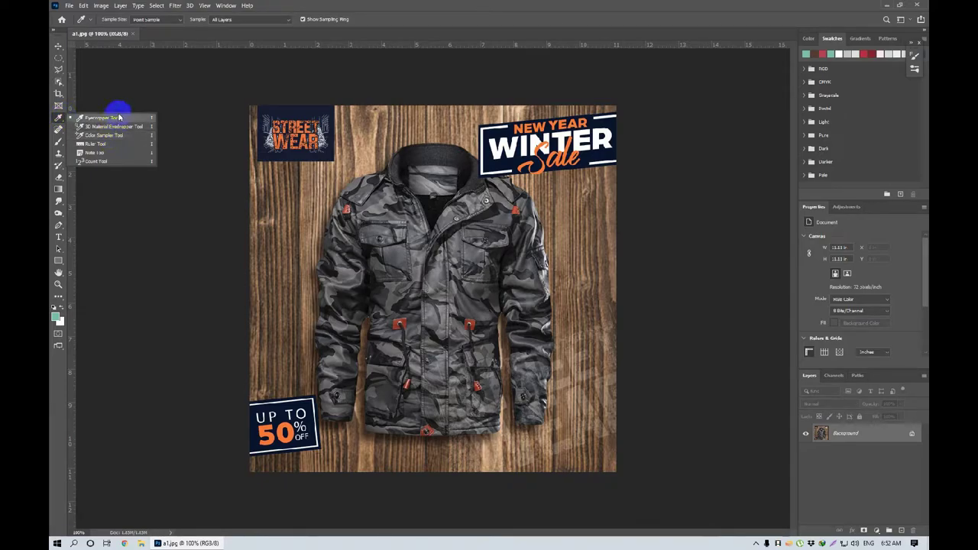
{"action": "left_click", "coordinate": [56, 120]}
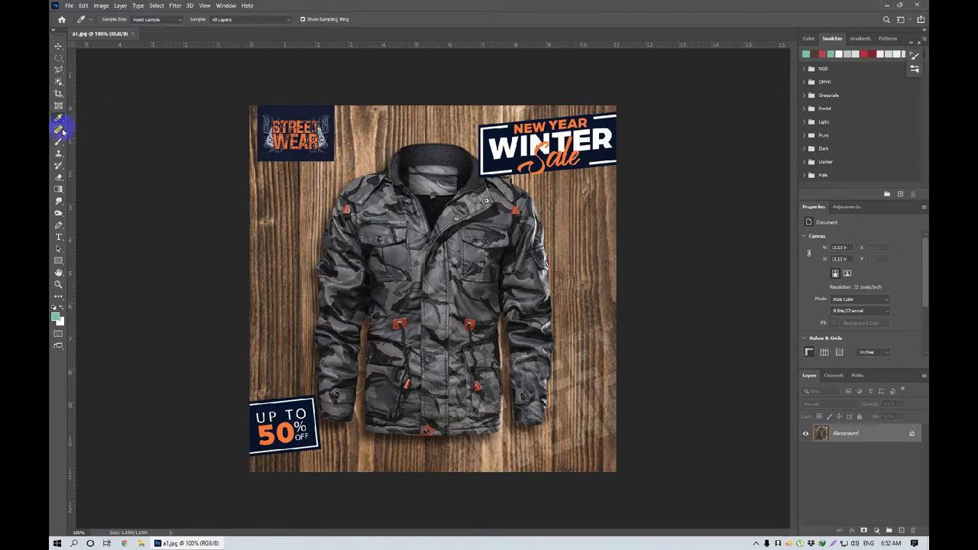
{"action": "left_click", "coordinate": [59, 130]}
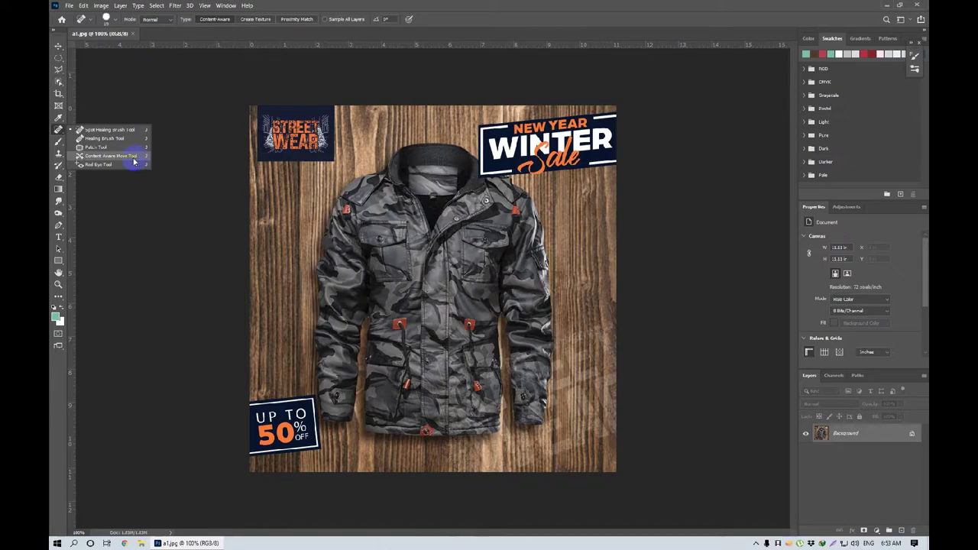
{"action": "left_click", "coordinate": [122, 131]}
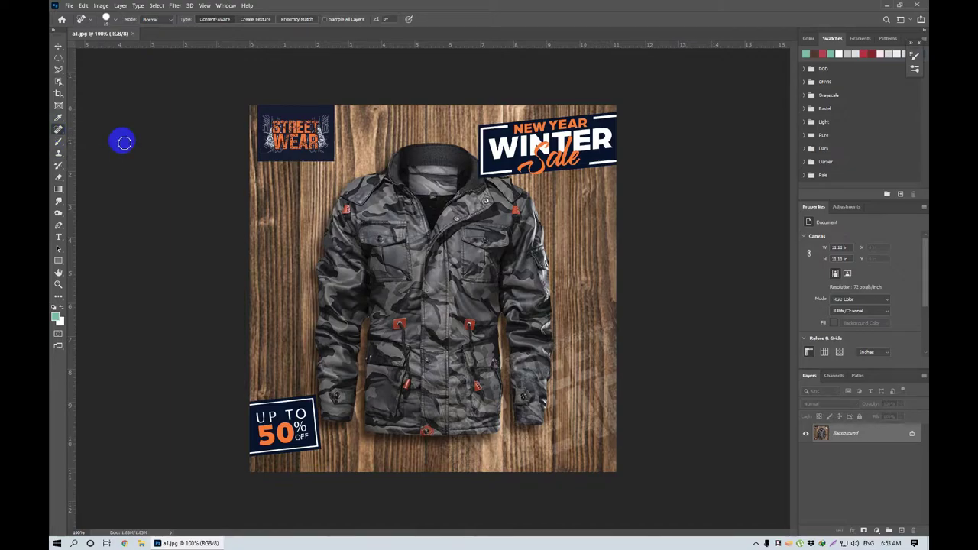
Close a1.jpg, cancel the Open dialog, minimise Photoshop and launch Google Chrome.
{"action": "left_click", "coordinate": [131, 35]}
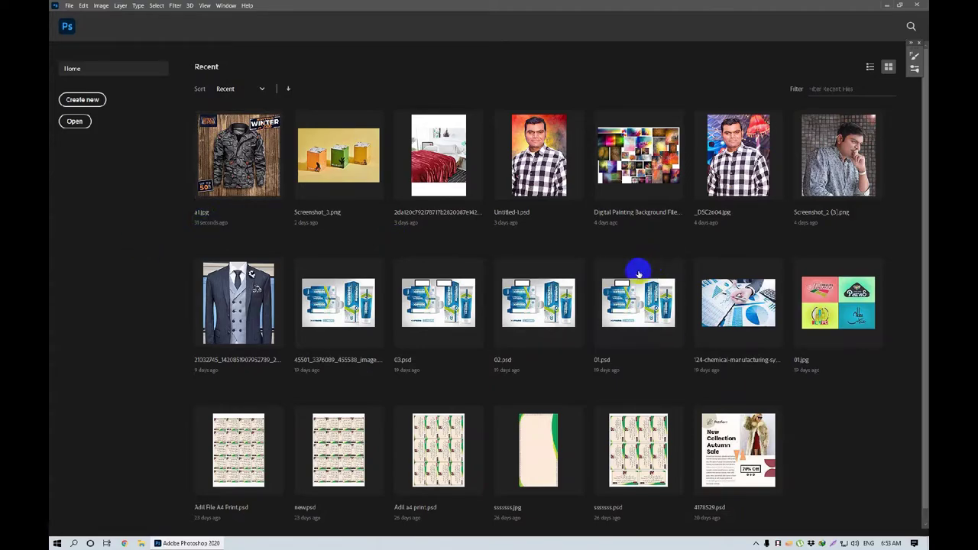
{"action": "scroll", "coordinate": [638, 275], "scroll_direction": "down", "scroll_amount": 1}
{"action": "scroll", "coordinate": [646, 284], "scroll_direction": "up", "scroll_amount": 1}
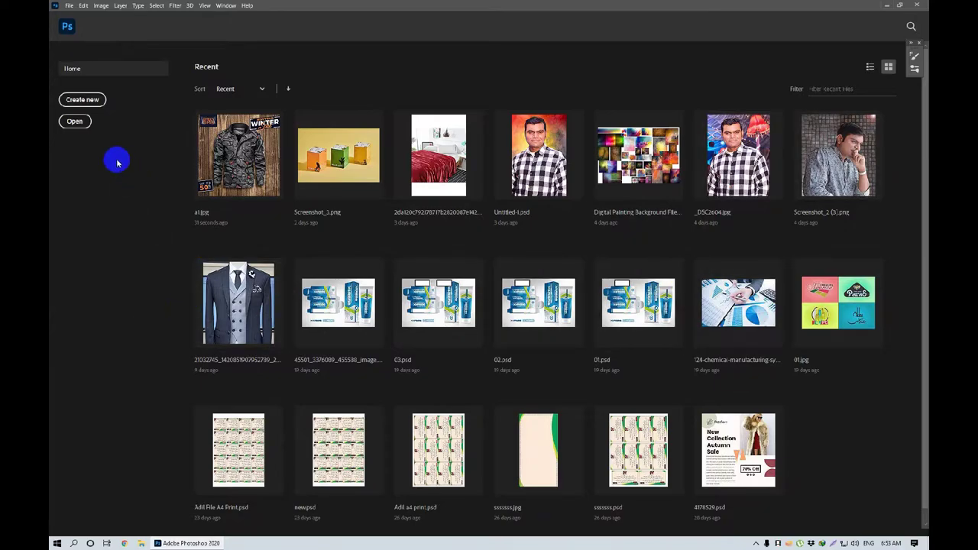
{"action": "left_click", "coordinate": [74, 121]}
{"action": "left_click", "coordinate": [458, 352]}
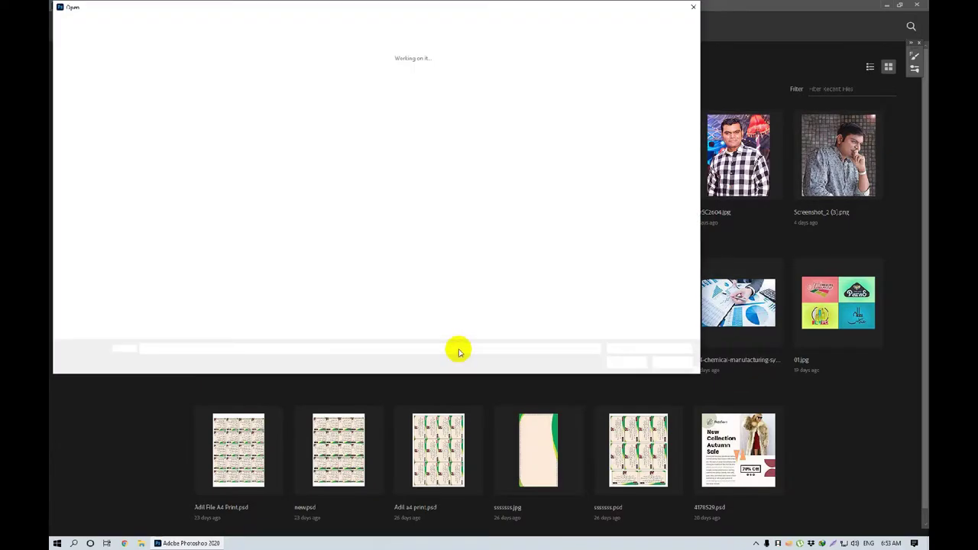
{"action": "left_click", "coordinate": [673, 362]}
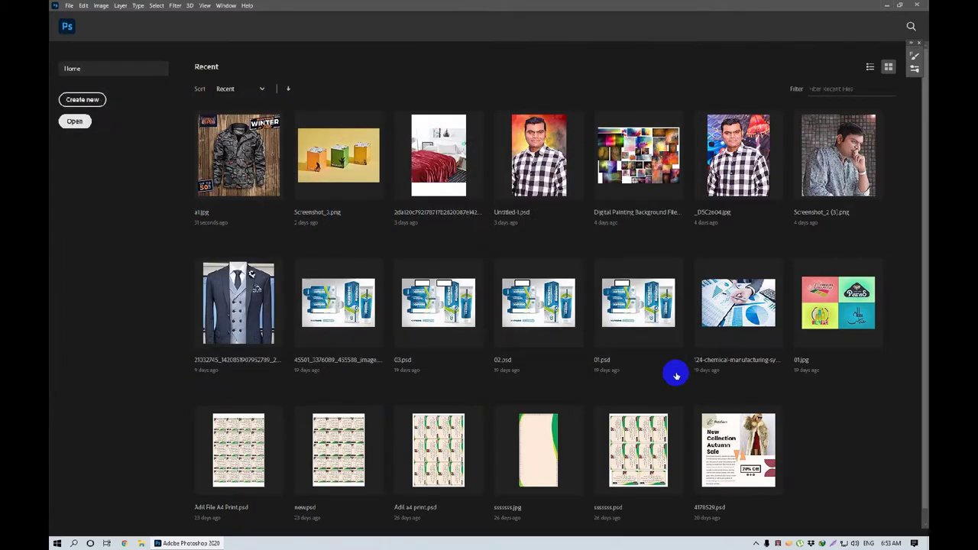
{"action": "left_click", "coordinate": [886, 5]}
{"action": "left_click", "coordinate": [124, 544]}
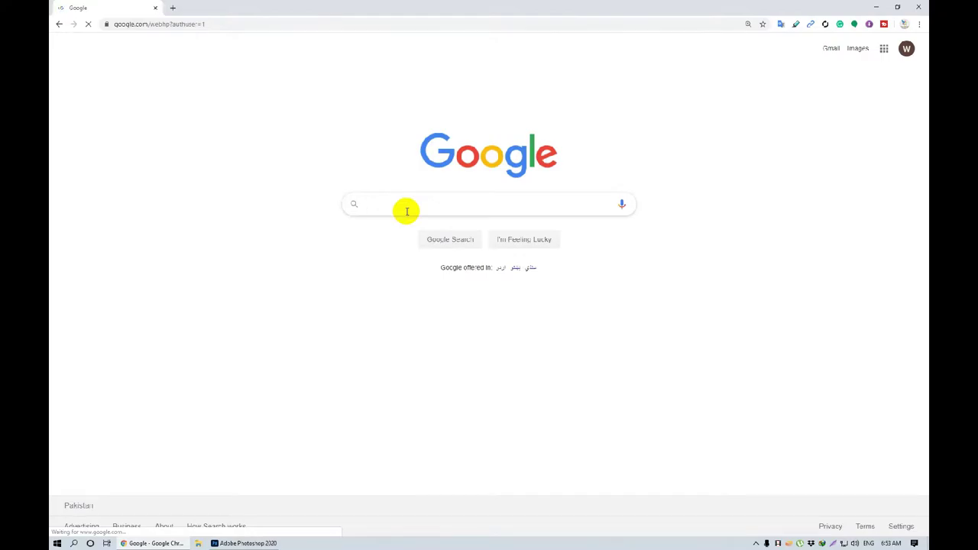
Search Google for 'pimple face men' and show the image results.
{"action": "type", "text": "pimpl"}
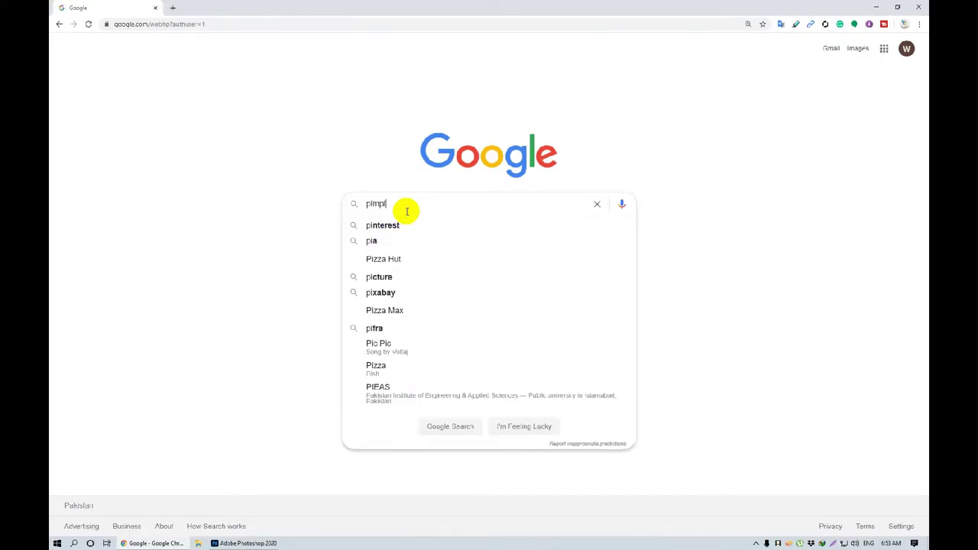
{"action": "type", "text": "e face me"}
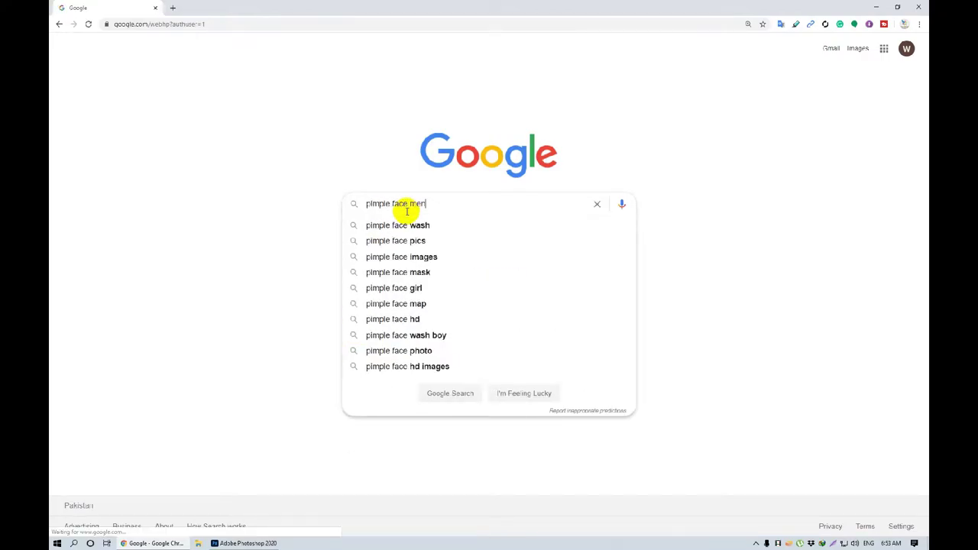
{"action": "type", "text": "n"}
{"action": "key", "text": "Return"}
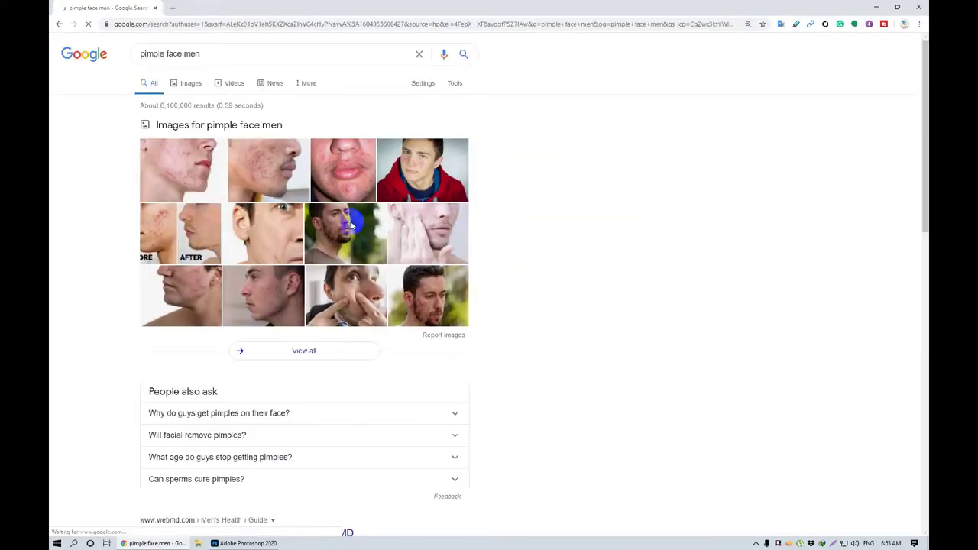
{"action": "left_click", "coordinate": [191, 82]}
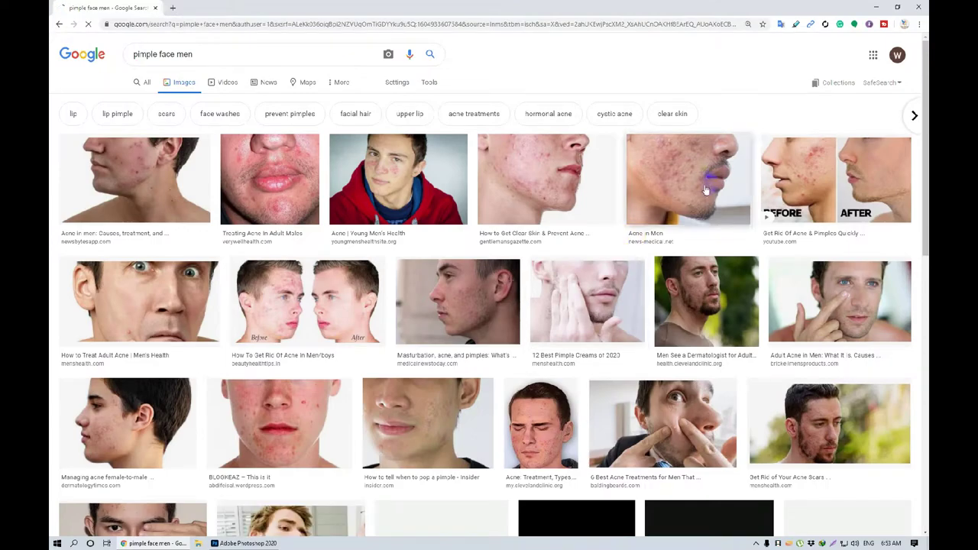
Preview the bearded man's acne photo and open the full-size image in a new tab.
{"action": "scroll", "coordinate": [705, 194], "scroll_direction": "down", "scroll_amount": 2}
{"action": "scroll", "coordinate": [705, 194], "scroll_direction": "down", "scroll_amount": 1}
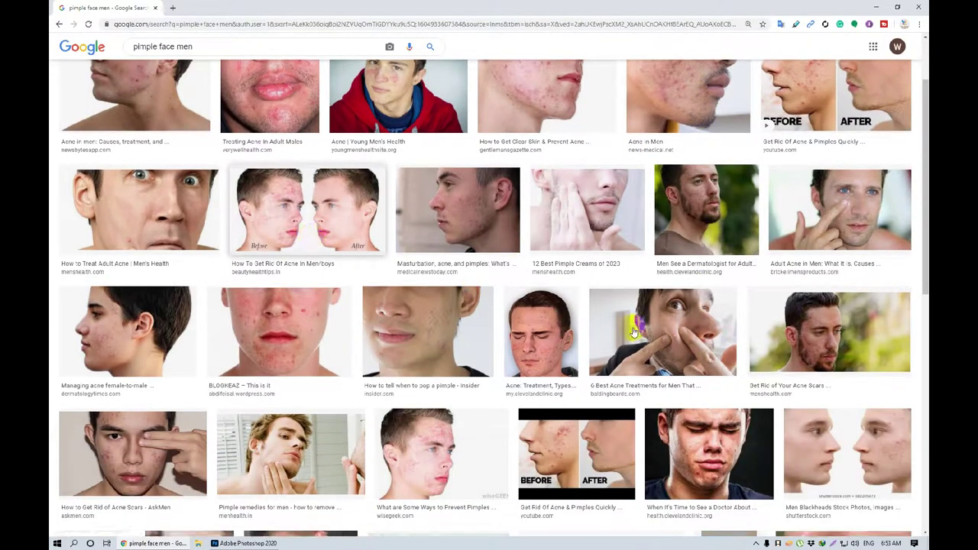
{"action": "left_click", "coordinate": [841, 312]}
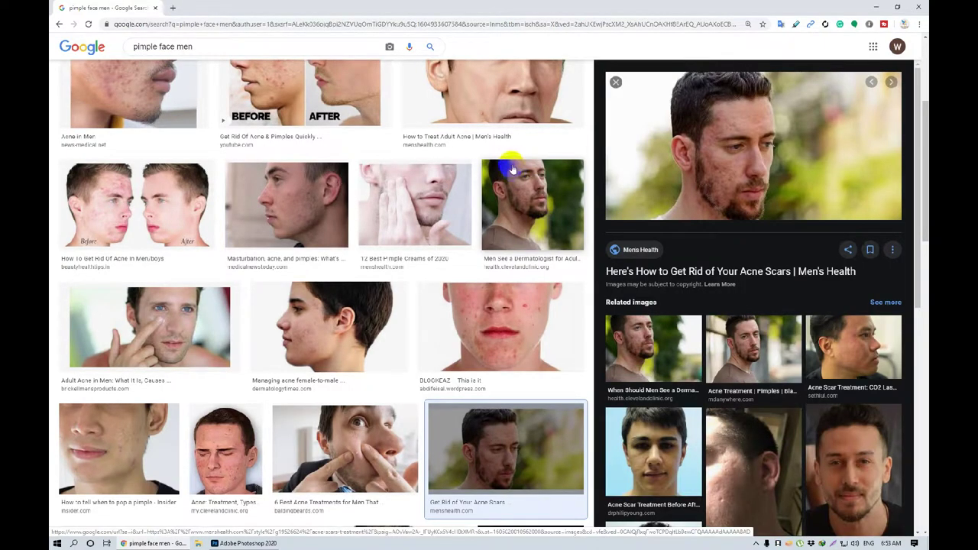
{"action": "right_click", "coordinate": [761, 155]}
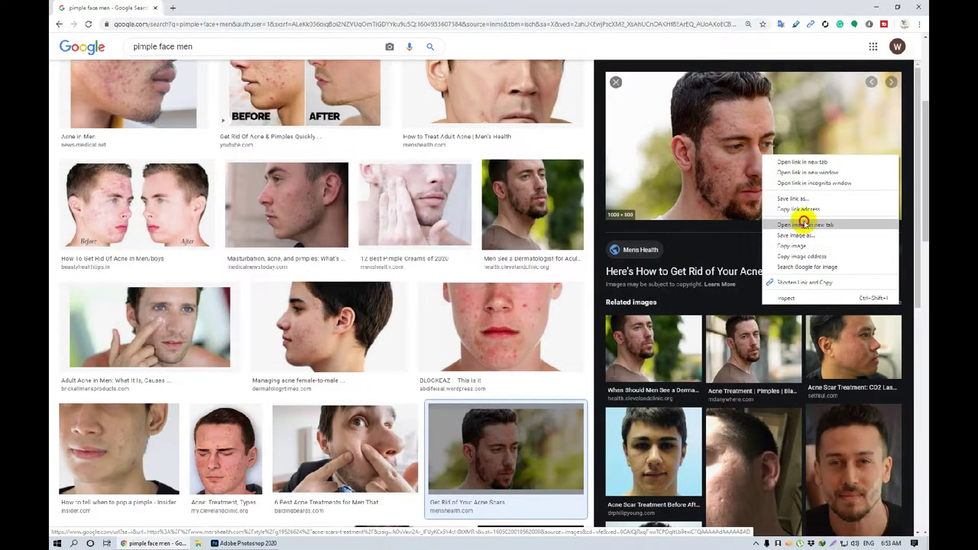
{"action": "left_click", "coordinate": [804, 223]}
Save the full-size bearded man's acne photo to the Desktop as a JPG.
{"action": "left_click", "coordinate": [216, 8]}
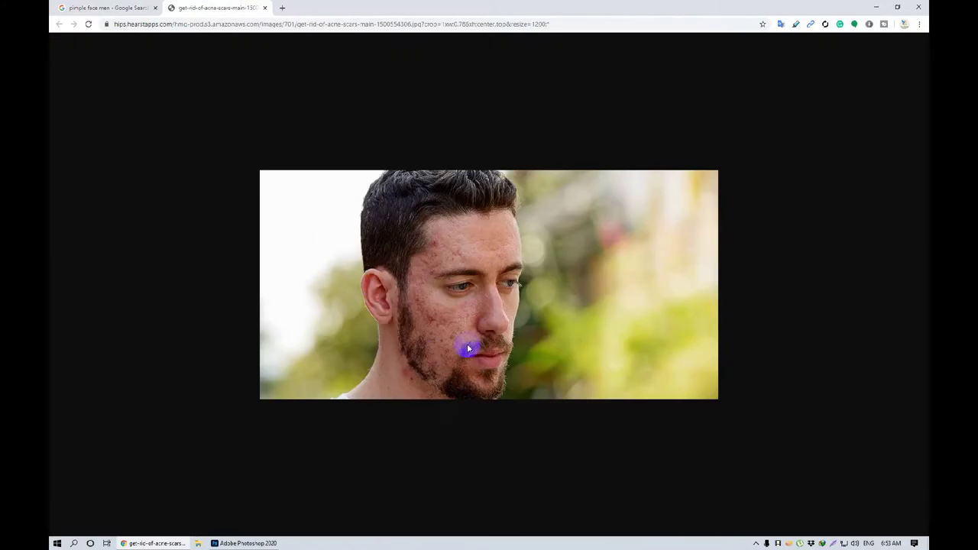
{"action": "right_click", "coordinate": [599, 251]}
{"action": "left_click", "coordinate": [611, 266]}
{"action": "right_click", "coordinate": [601, 240]}
{"action": "left_click", "coordinate": [609, 251]}
{"action": "right_click", "coordinate": [586, 240]}
{"action": "left_click", "coordinate": [595, 254]}
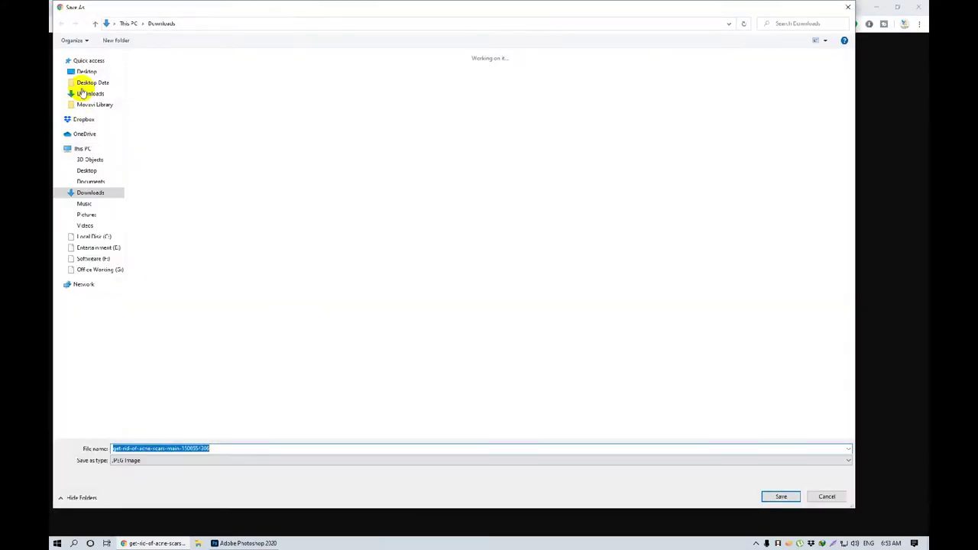
{"action": "left_click", "coordinate": [86, 71]}
{"action": "left_click", "coordinate": [780, 497]}
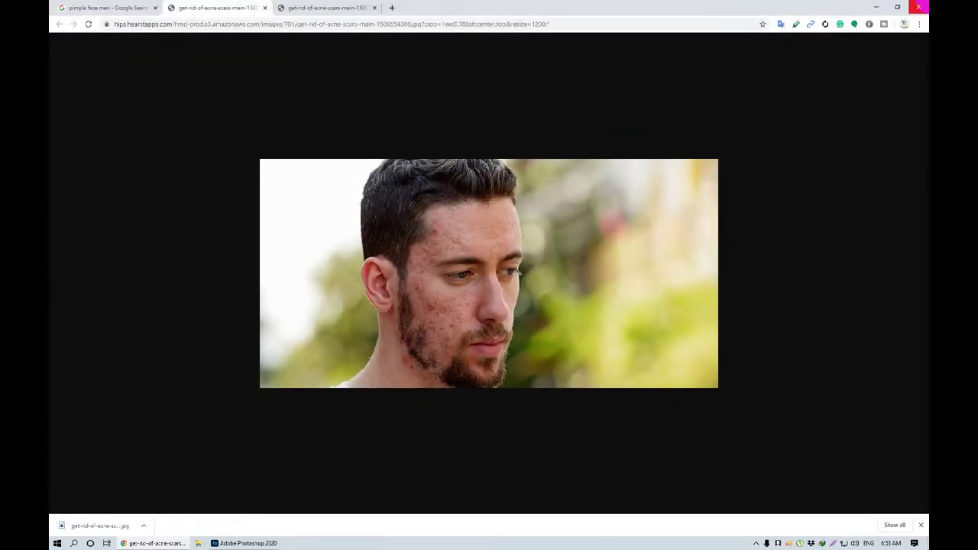
Close Chrome and open the downloaded acne portrait from the Desktop in Photoshop.
{"action": "left_click", "coordinate": [918, 7]}
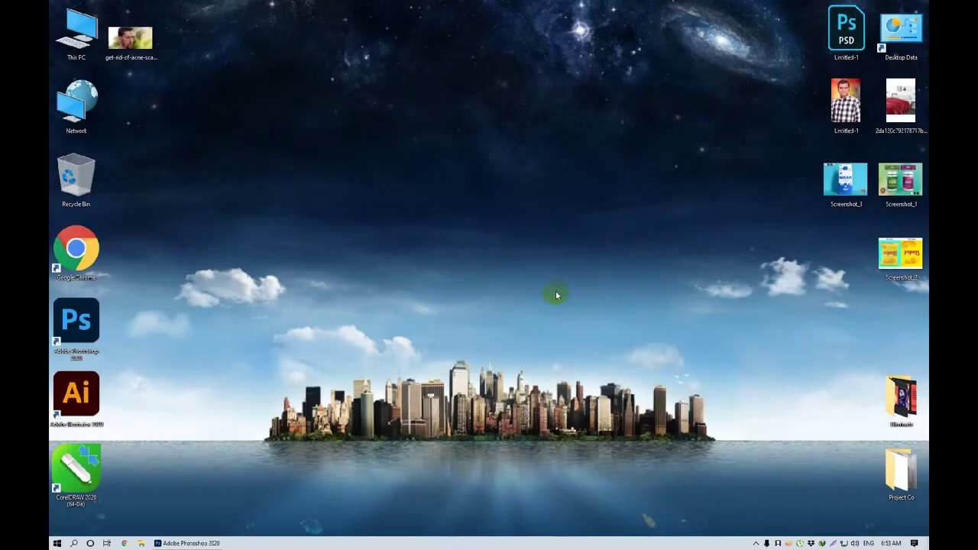
{"action": "left_click", "coordinate": [197, 540]}
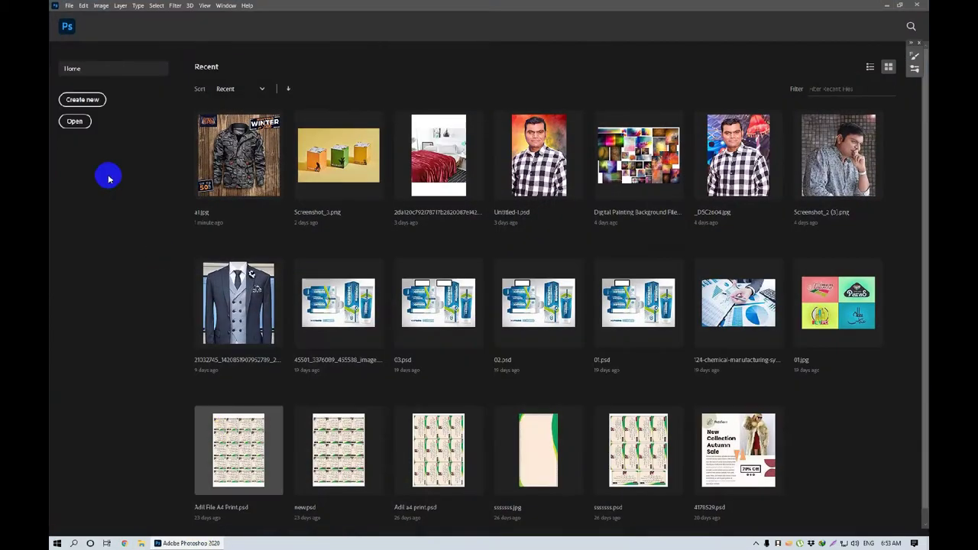
{"action": "left_click", "coordinate": [74, 121]}
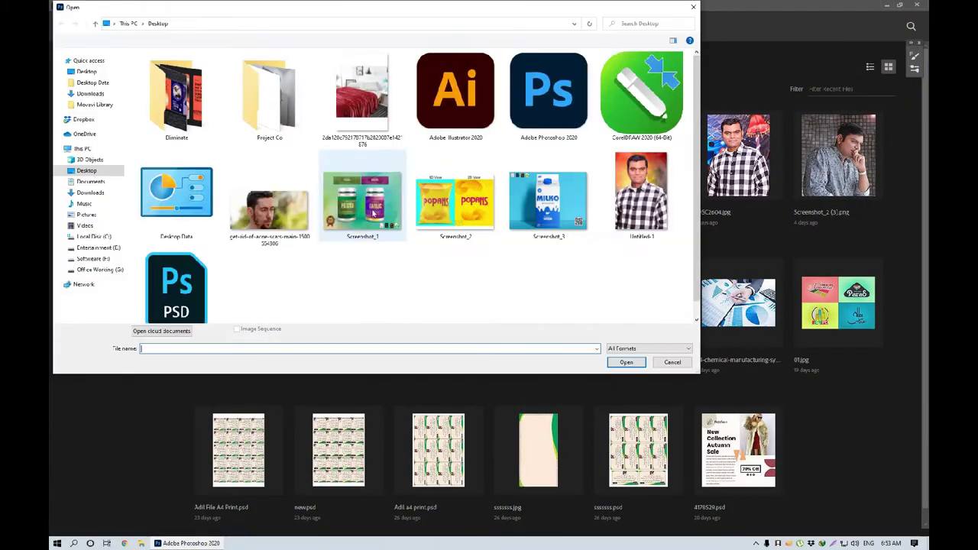
{"action": "double_click", "coordinate": [283, 195]}
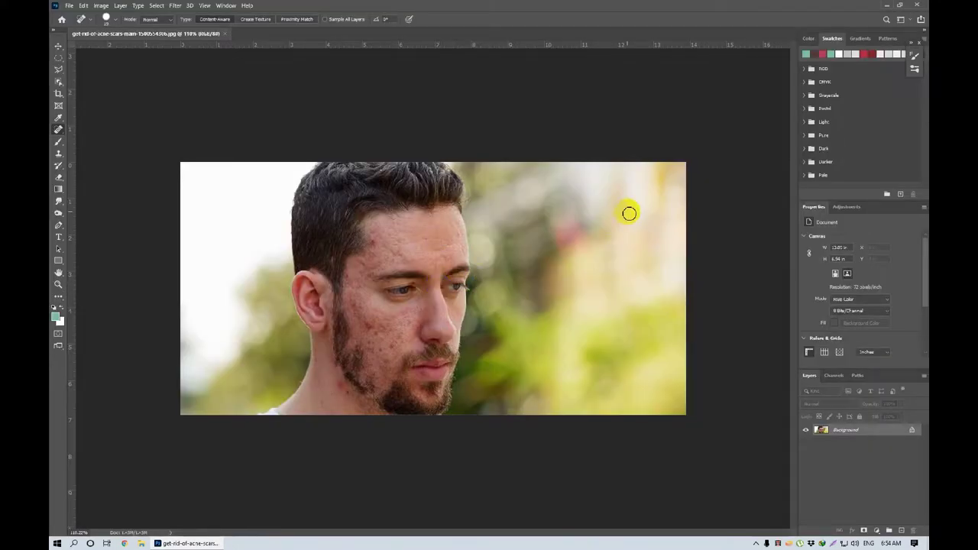
{"action": "left_click", "coordinate": [59, 130]}
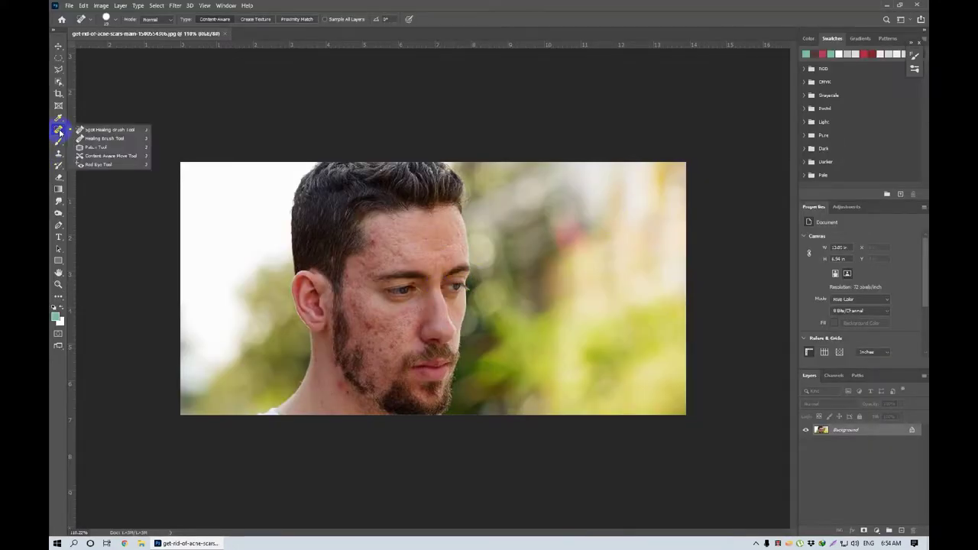
Zoom in with the Spot Healing Brush and heal the brow and forehead blemishes.
{"action": "left_click", "coordinate": [107, 131]}
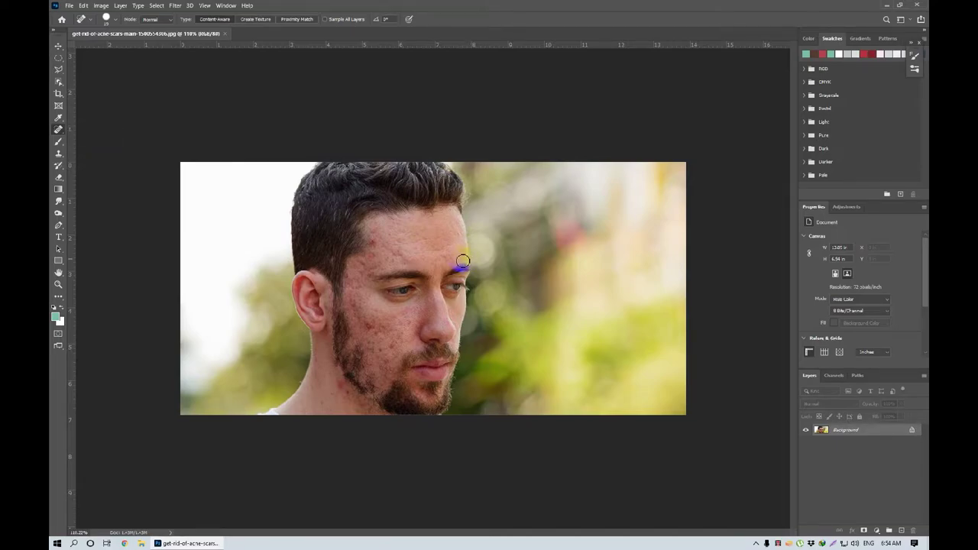
{"action": "scroll", "coordinate": [370, 243], "scroll_direction": "up", "scroll_amount": 2}
{"action": "scroll", "coordinate": [413, 122], "scroll_direction": "up", "scroll_amount": 1}
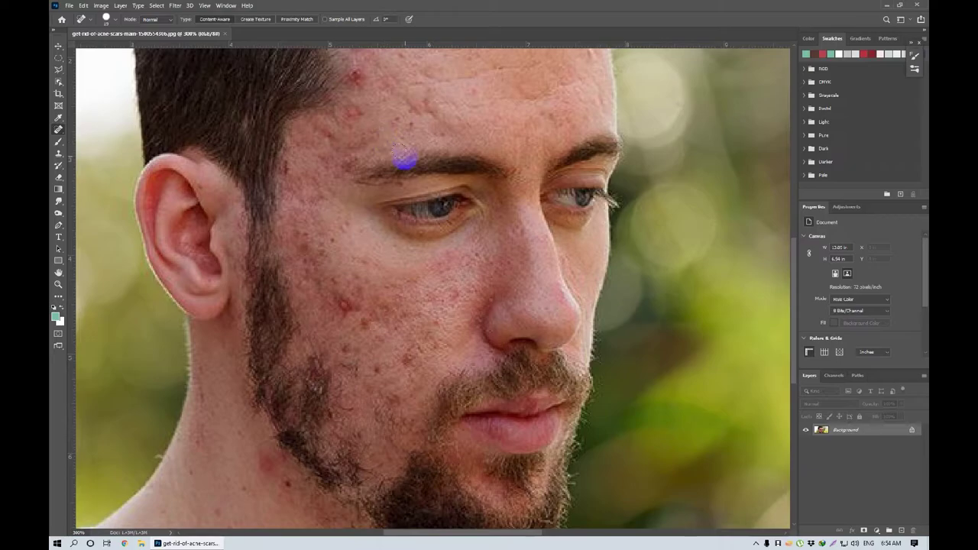
{"action": "mouse_move", "coordinate": [387, 135]}
{"action": "left_mouse_down"}
{"action": "mouse_move", "coordinate": [379, 180]}
{"action": "mouse_move", "coordinate": [386, 211]}
{"action": "left_mouse_up"}
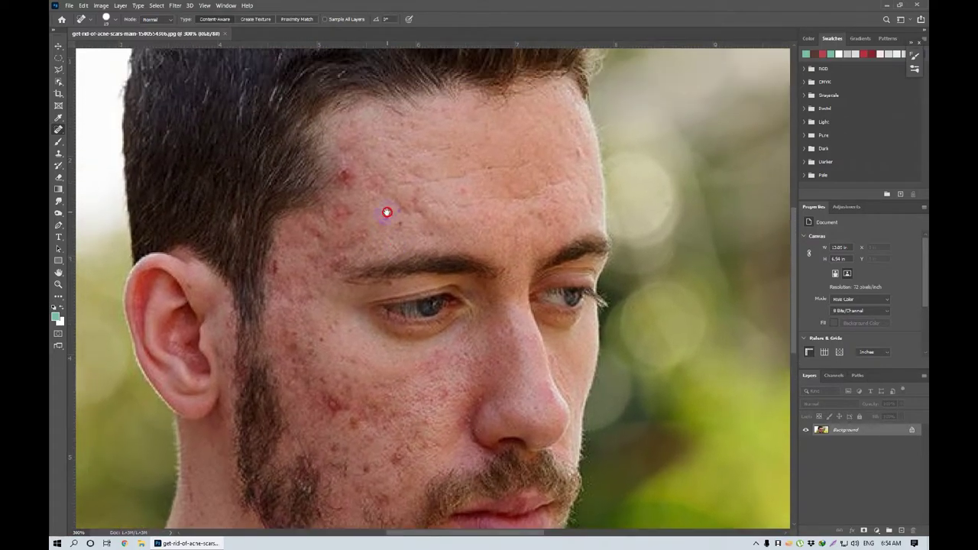
{"action": "left_click_drag", "start_coordinate": [459, 258], "coordinate": [447, 255]}
{"action": "mouse_move", "coordinate": [447, 255]}
{"action": "left_mouse_down"}
{"action": "mouse_move", "coordinate": [444, 283]}
{"action": "mouse_move", "coordinate": [441, 231]}
{"action": "left_mouse_up"}
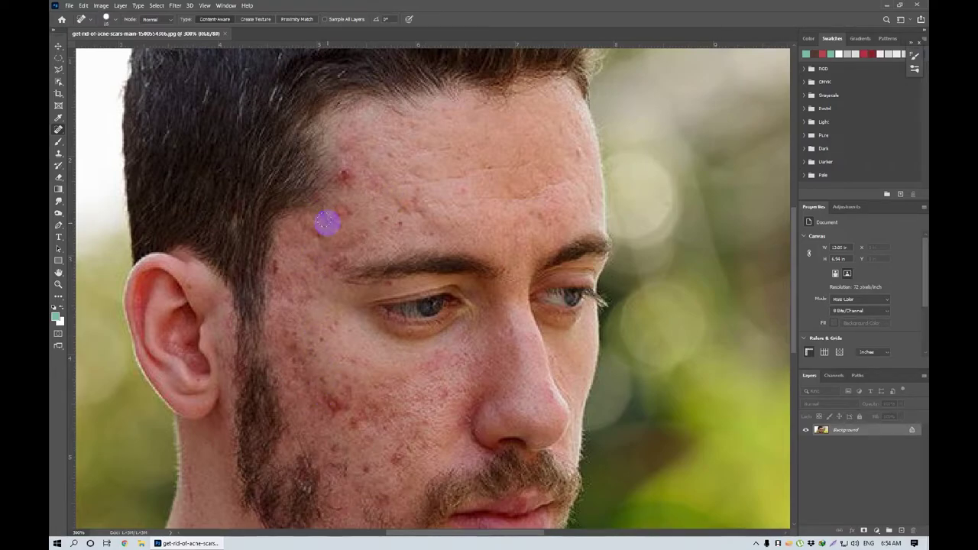
{"action": "left_click", "coordinate": [394, 240]}
{"action": "left_click", "coordinate": [371, 190]}
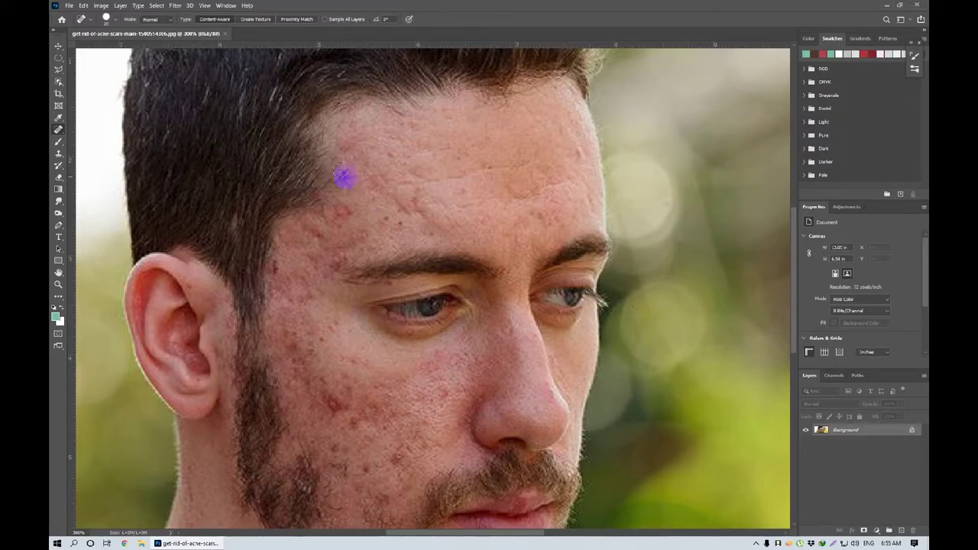
Spot-heal a beard spot plus blemishes above the brow, on the forehead and temple.
{"action": "left_click", "coordinate": [297, 462]}
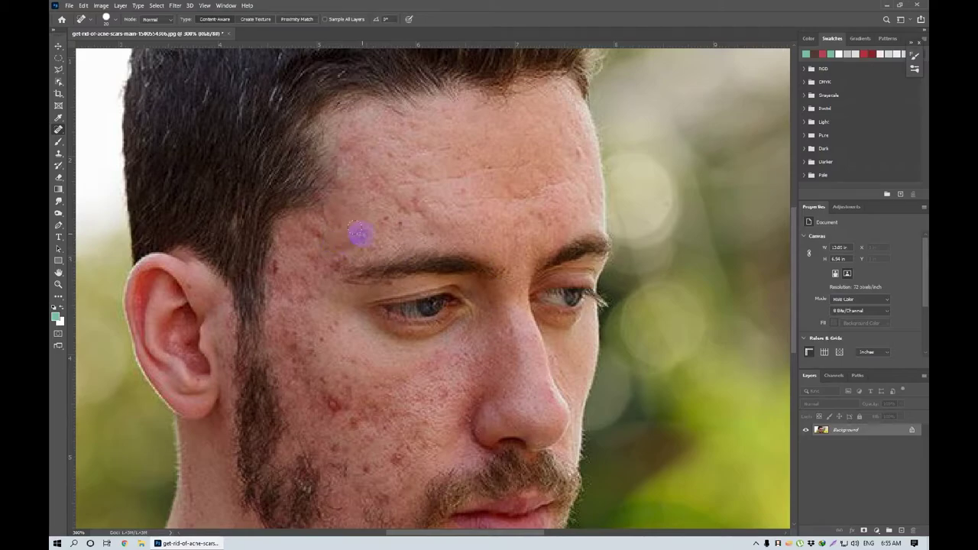
{"action": "left_click", "coordinate": [397, 226]}
{"action": "left_click", "coordinate": [388, 220]}
{"action": "left_click", "coordinate": [314, 244]}
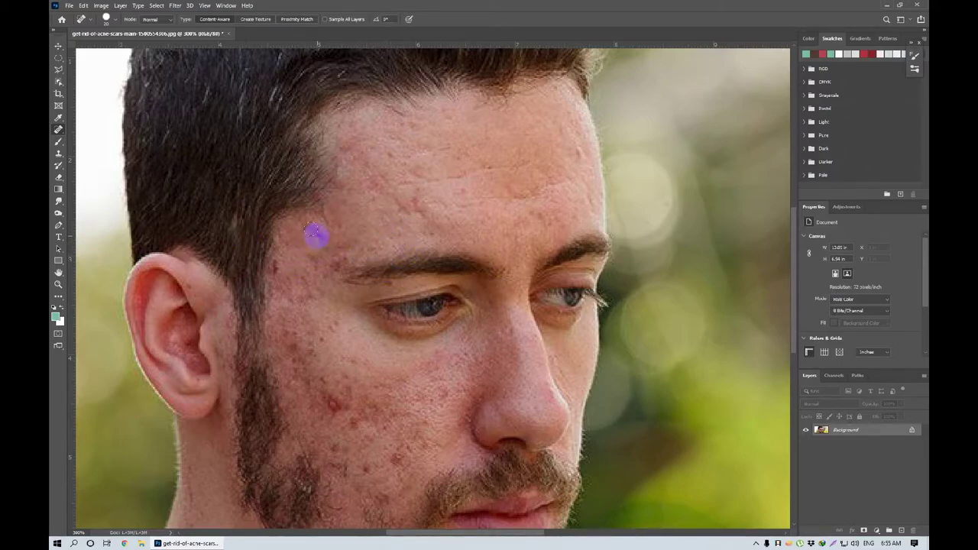
{"action": "left_click", "coordinate": [315, 233]}
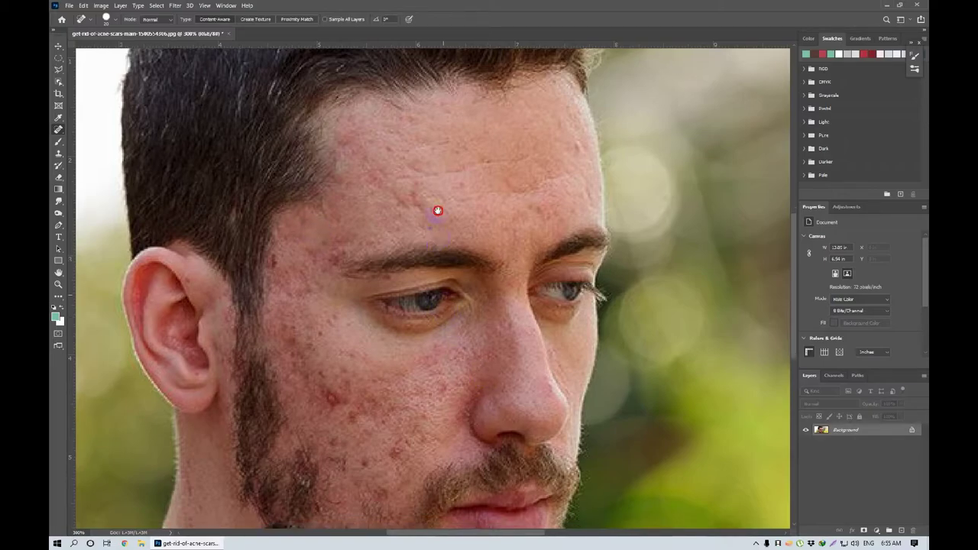
{"action": "scroll", "coordinate": [439, 295], "scroll_direction": "down", "scroll_amount": 3}
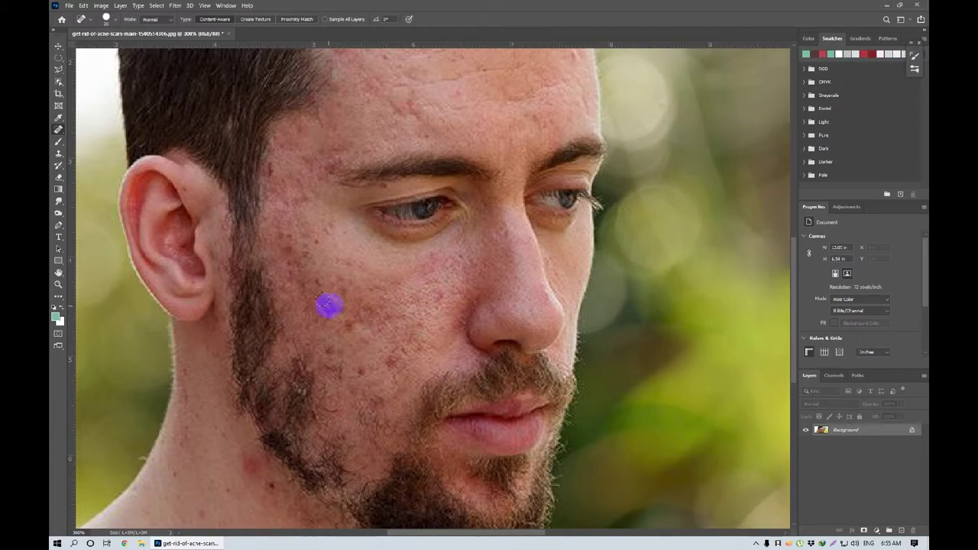
Spot-heal the spots across the left cheek, upper cheek and lower cheek.
{"action": "left_click", "coordinate": [328, 305]}
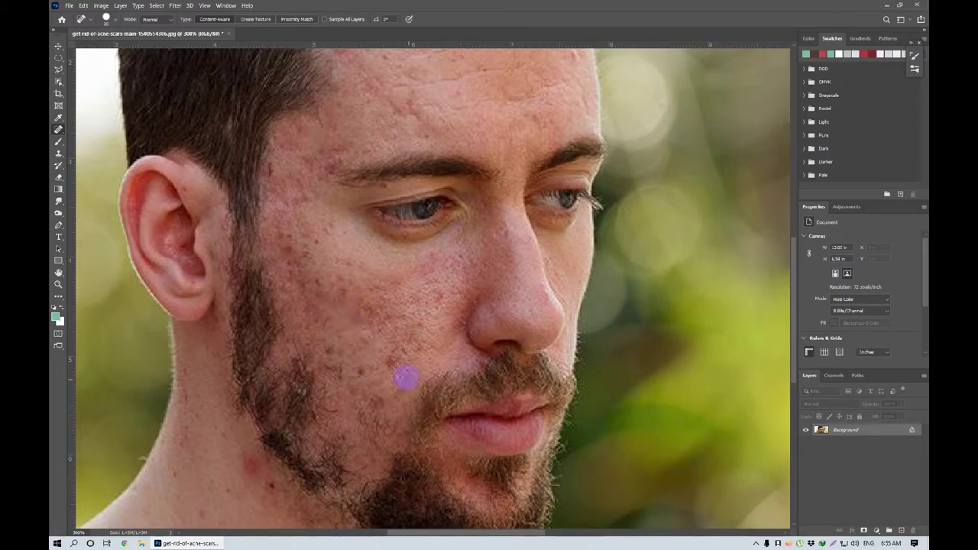
{"action": "left_click", "coordinate": [393, 360]}
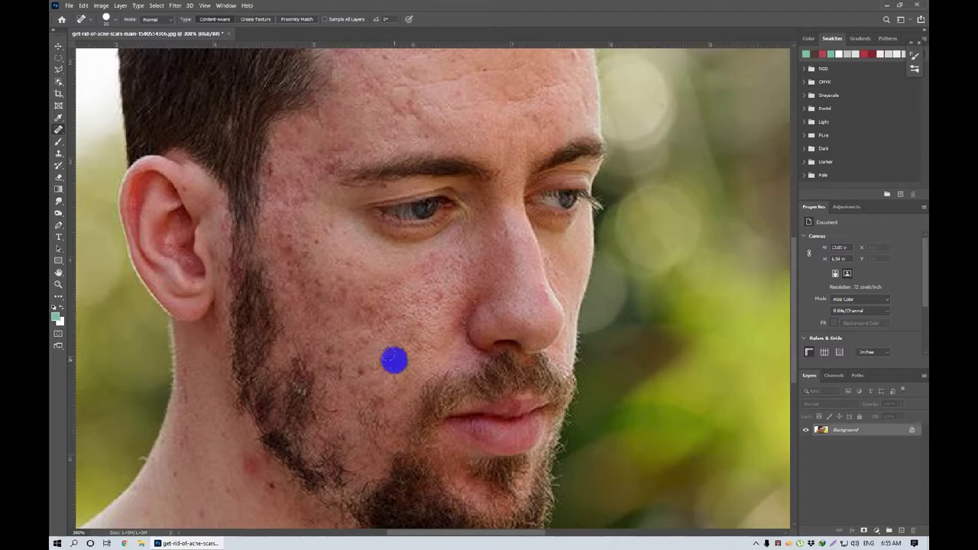
{"action": "left_click", "coordinate": [301, 253]}
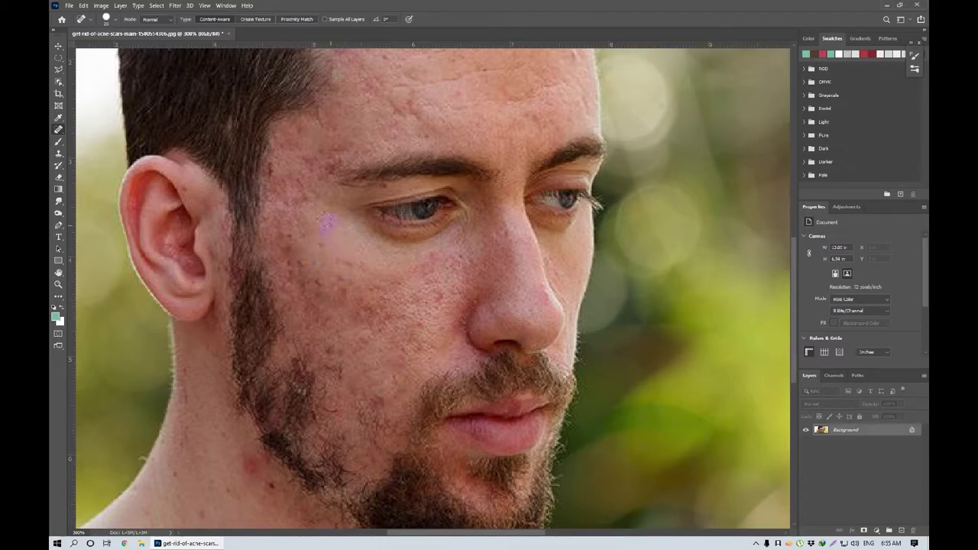
{"action": "left_click", "coordinate": [332, 224]}
{"action": "left_click", "coordinate": [286, 243]}
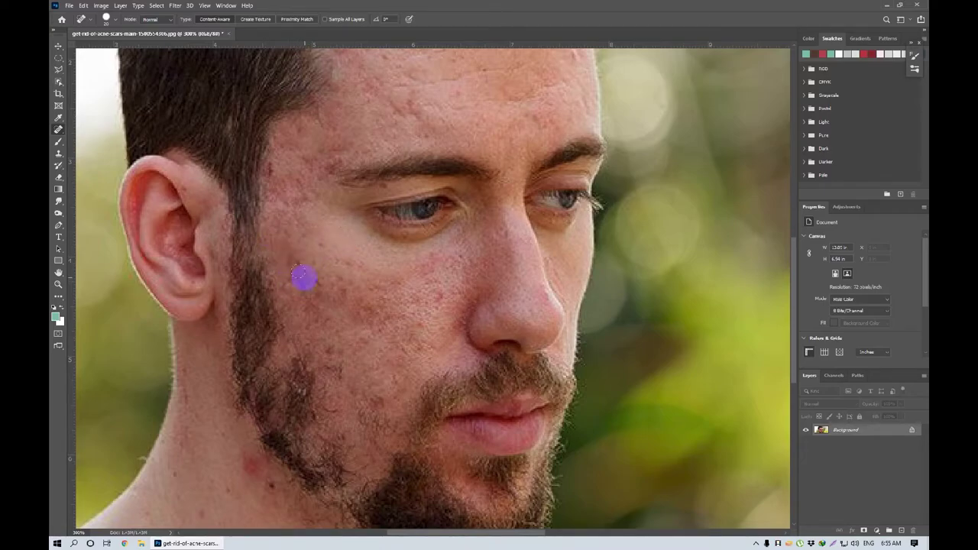
{"action": "left_click", "coordinate": [316, 289]}
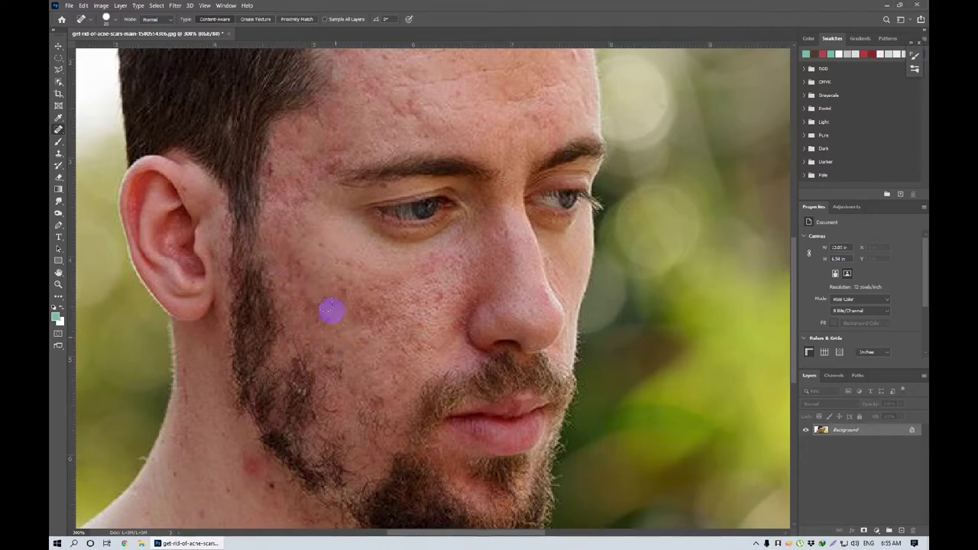
{"action": "left_click", "coordinate": [337, 296]}
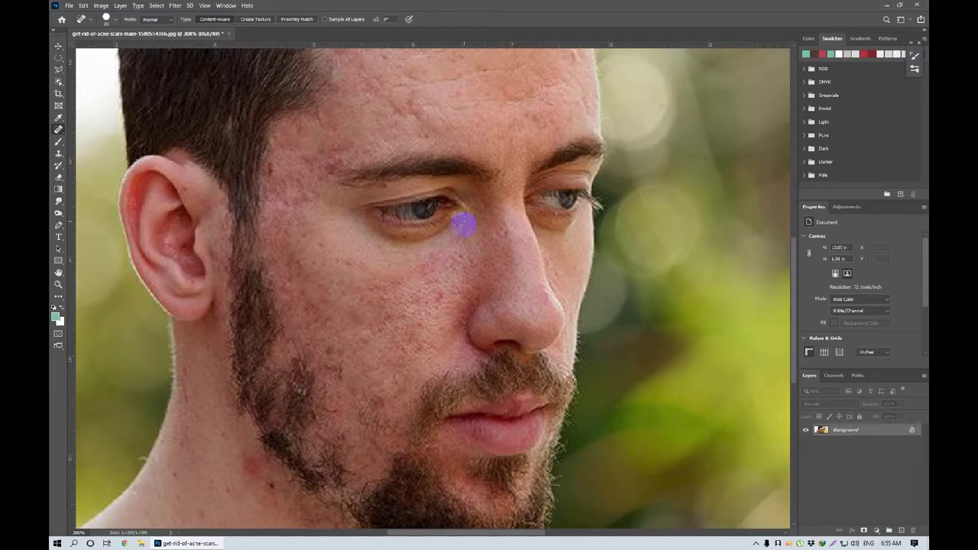
Spot-heal remaining forehead blemishes and a spot above the right eyebrow.
{"action": "scroll", "coordinate": [452, 297], "scroll_direction": "up", "scroll_amount": 5}
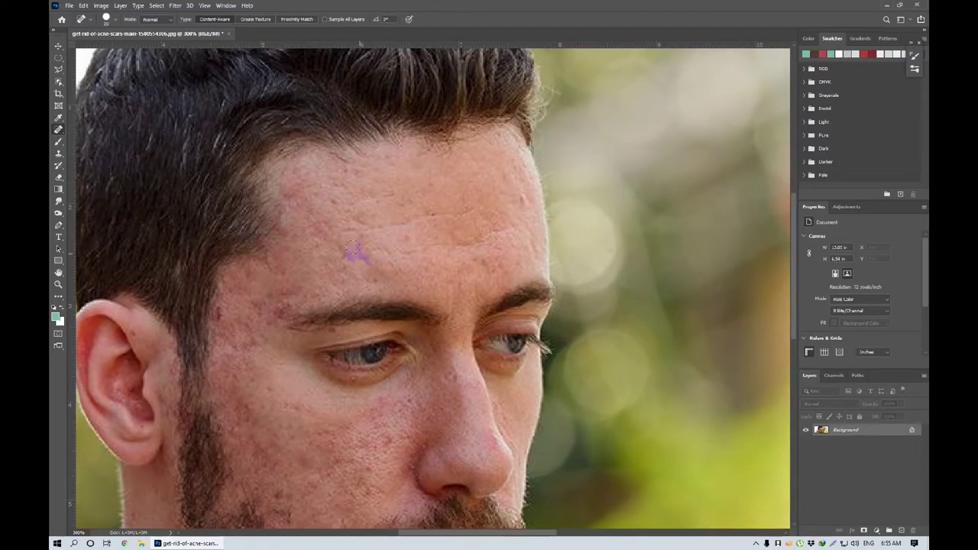
{"action": "left_click", "coordinate": [410, 239]}
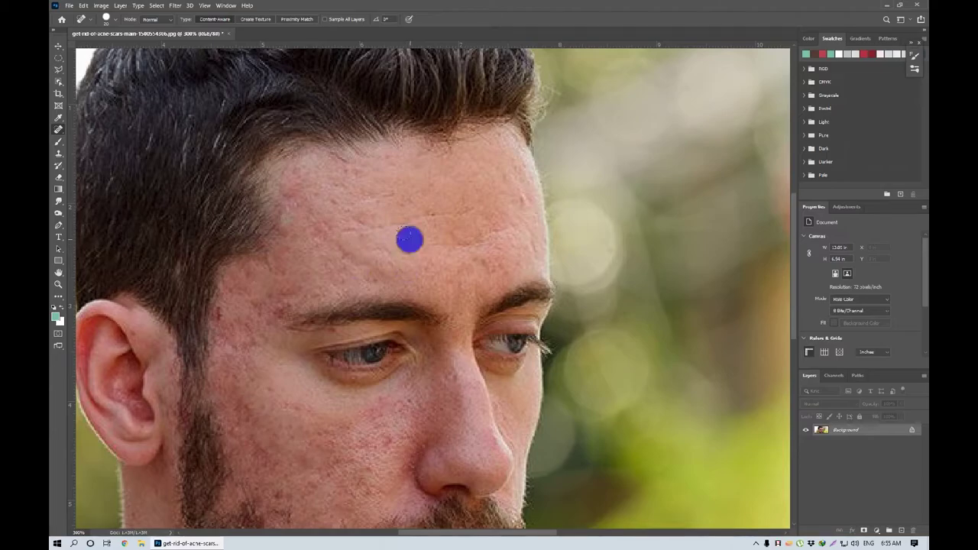
{"action": "left_click", "coordinate": [357, 220]}
{"action": "left_click", "coordinate": [339, 203]}
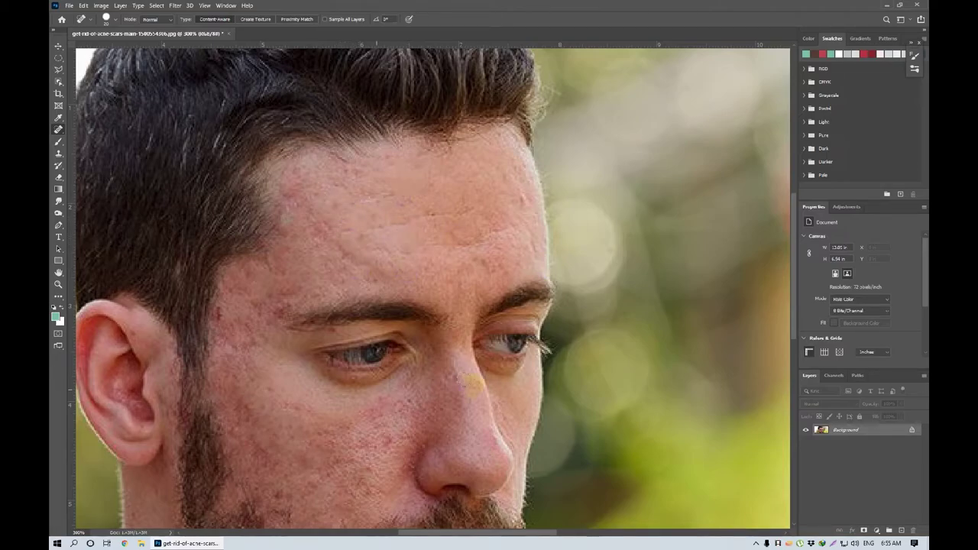
{"action": "left_click", "coordinate": [475, 277]}
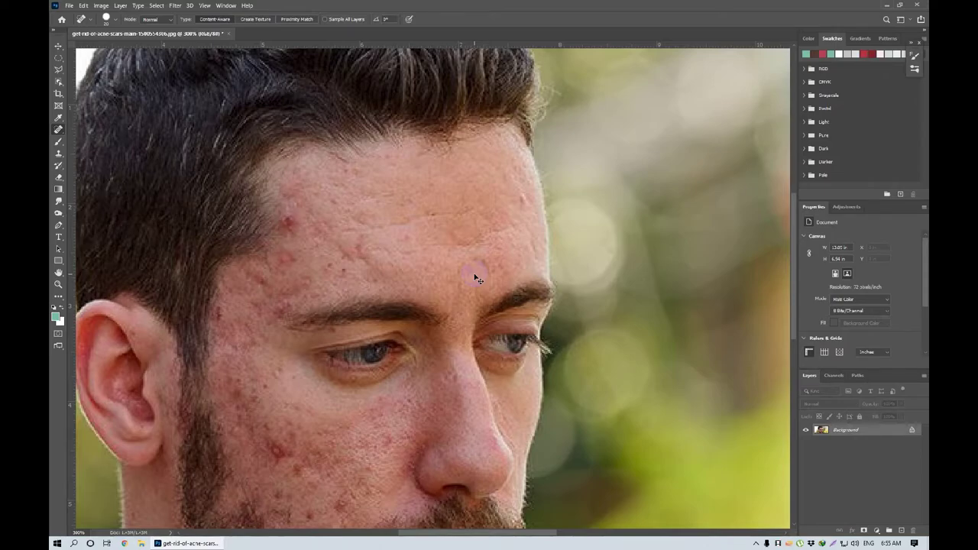
Try the Healing Brush on the forehead and dismiss the missing source point warning.
{"action": "left_click_drag", "start_coordinate": [411, 229], "coordinate": [516, 105]}
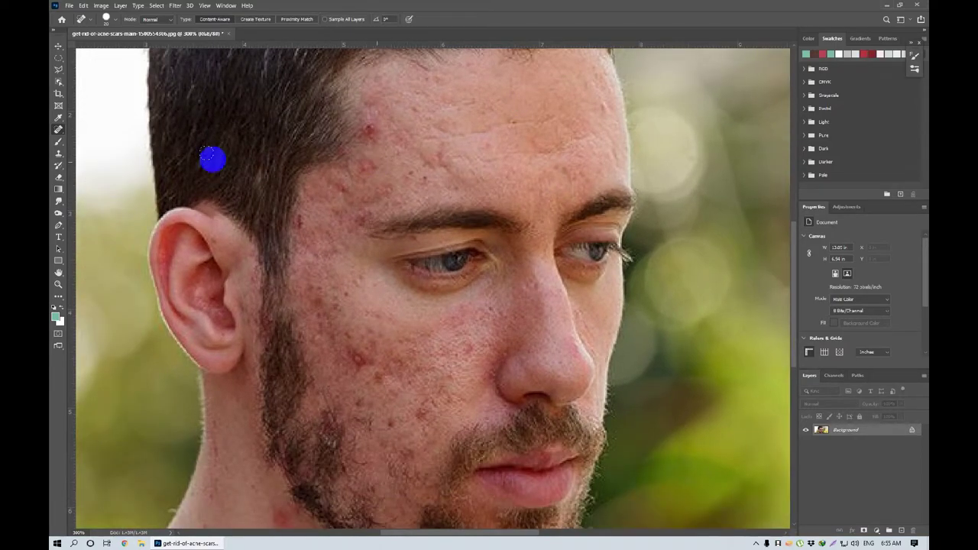
{"action": "right_click", "coordinate": [57, 131]}
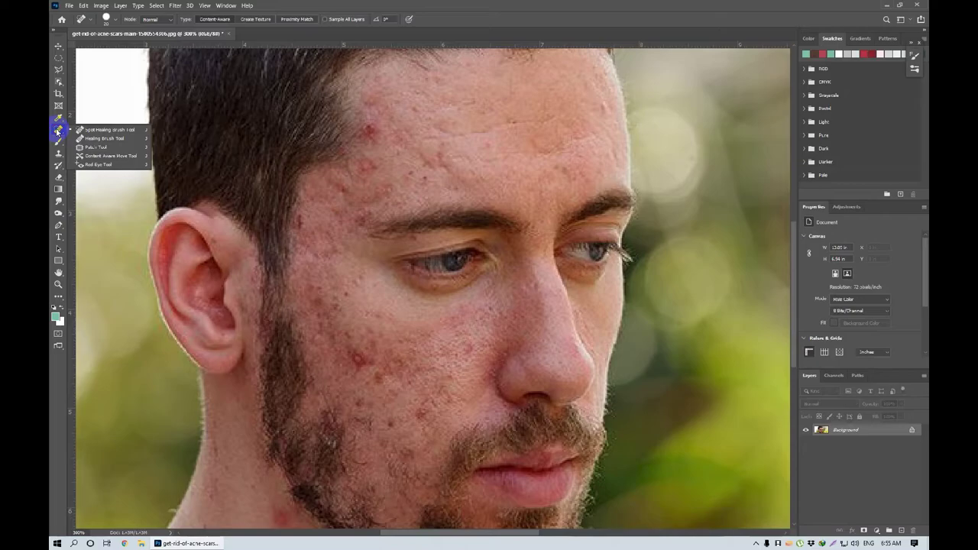
{"action": "left_click", "coordinate": [96, 140]}
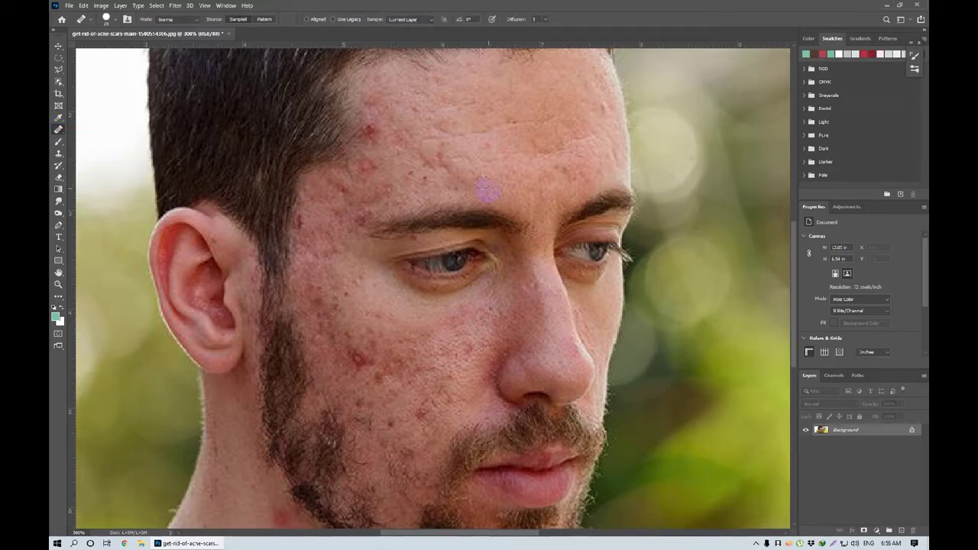
{"action": "left_click", "coordinate": [489, 178]}
{"action": "left_click", "coordinate": [488, 203]}
{"action": "scroll", "coordinate": [472, 157], "scroll_direction": "up", "scroll_amount": 2}
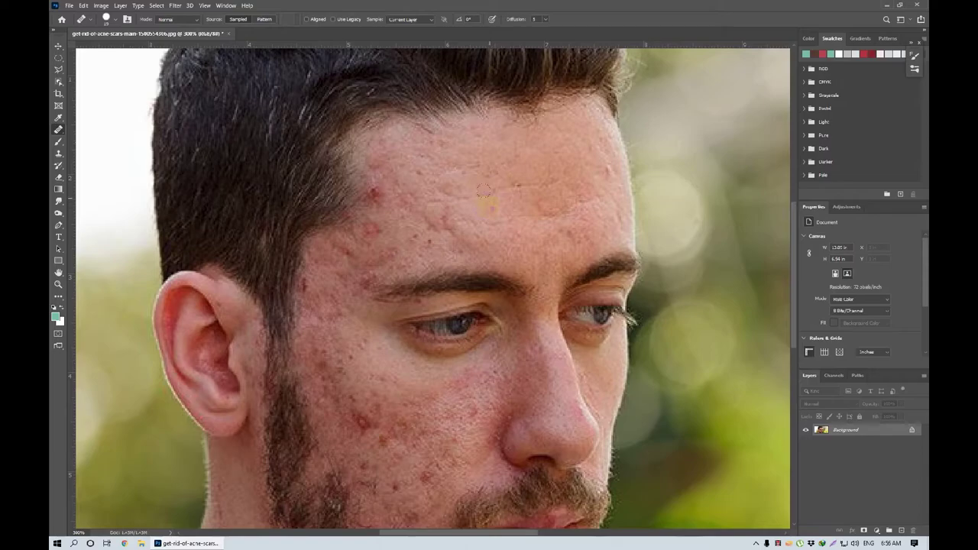
Spot-heal the red forehead spot, then undo it with Ctrl+Z.
{"action": "right_click", "coordinate": [59, 130]}
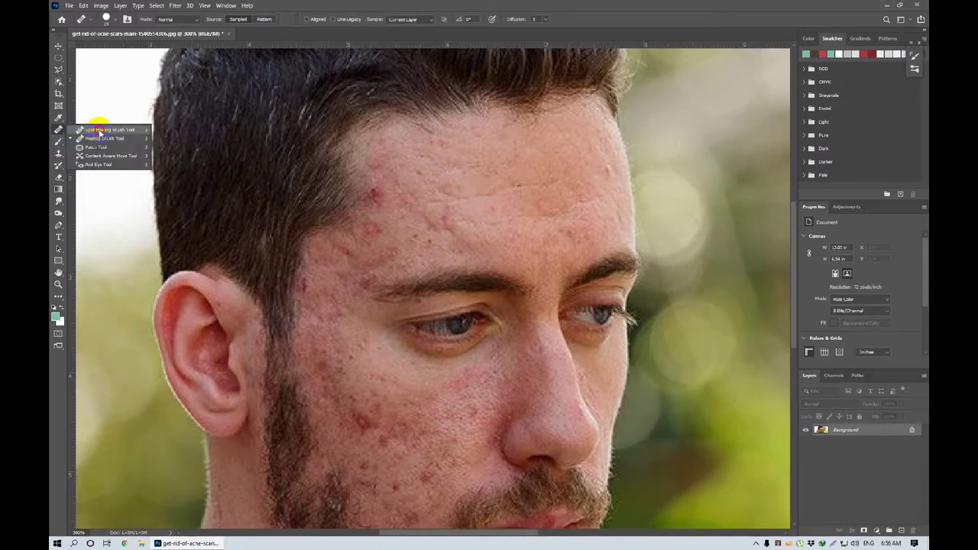
{"action": "left_click", "coordinate": [100, 130]}
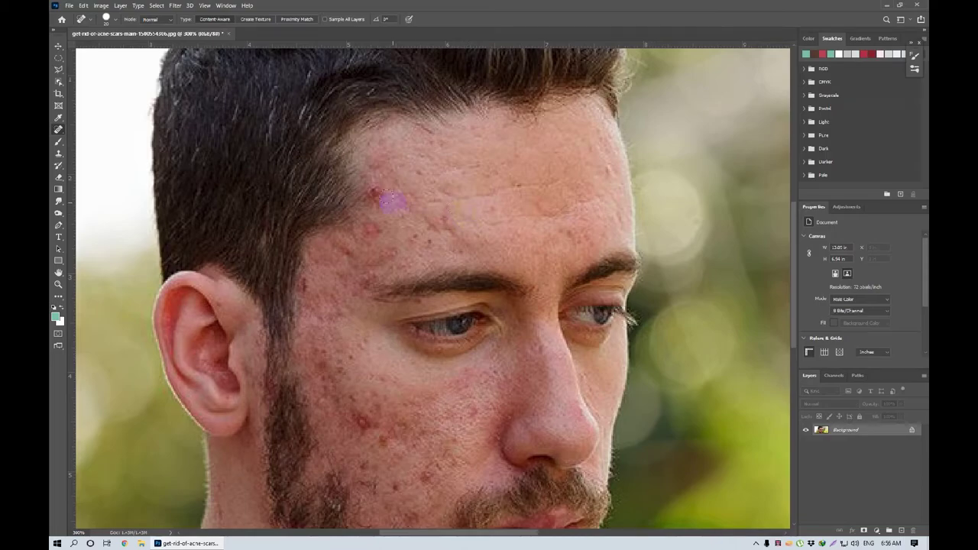
{"action": "left_click", "coordinate": [376, 192]}
{"action": "key", "text": "ctrl+z"}
{"action": "right_click", "coordinate": [59, 130]}
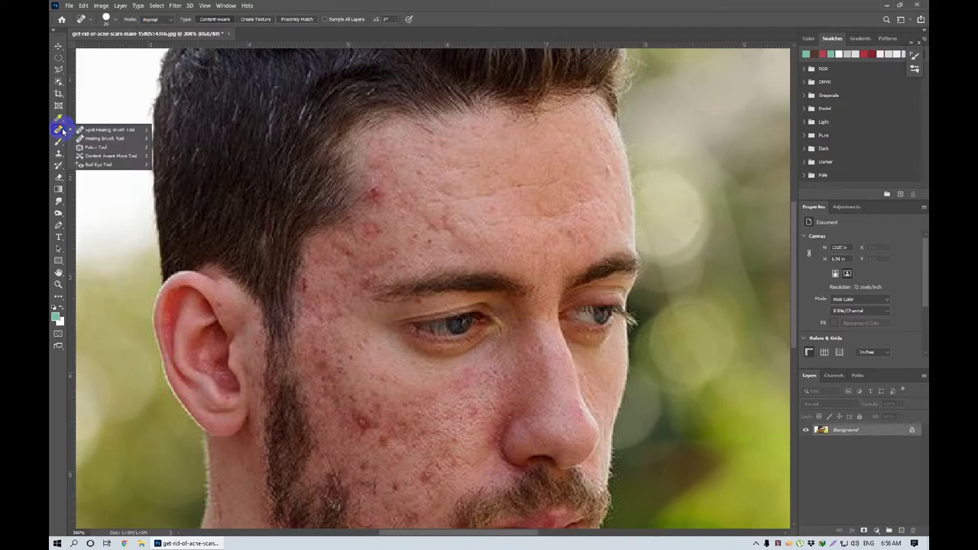
Heal several forehead blemishes, including the upper forehead, with the Healing Brush.
{"action": "left_click", "coordinate": [114, 144]}
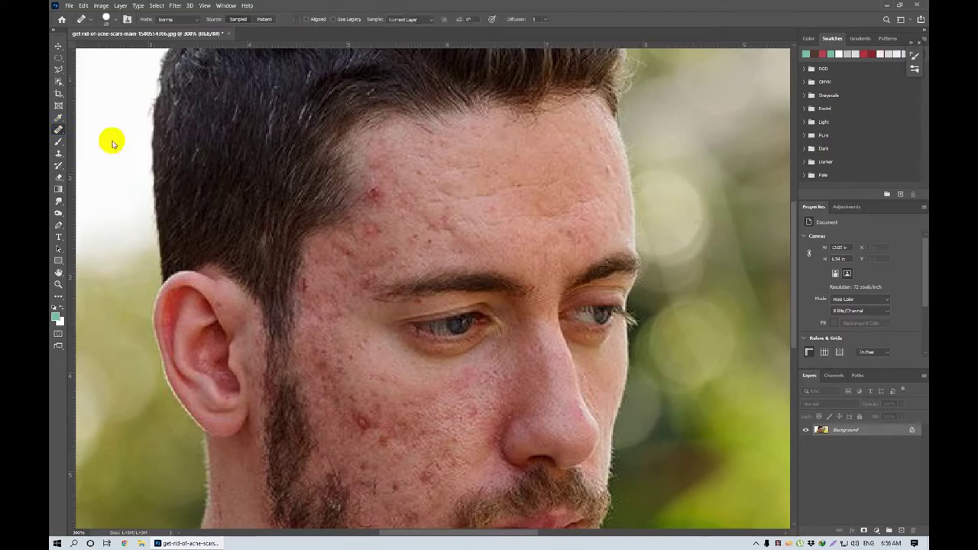
{"action": "mouse_move", "coordinate": [440, 231]}
{"action": "left_mouse_down"}
{"action": "mouse_move", "coordinate": [393, 141]}
{"action": "mouse_move", "coordinate": [404, 253]}
{"action": "left_mouse_up"}
{"action": "scroll", "coordinate": [344, 212], "scroll_direction": "up", "scroll_amount": 1}
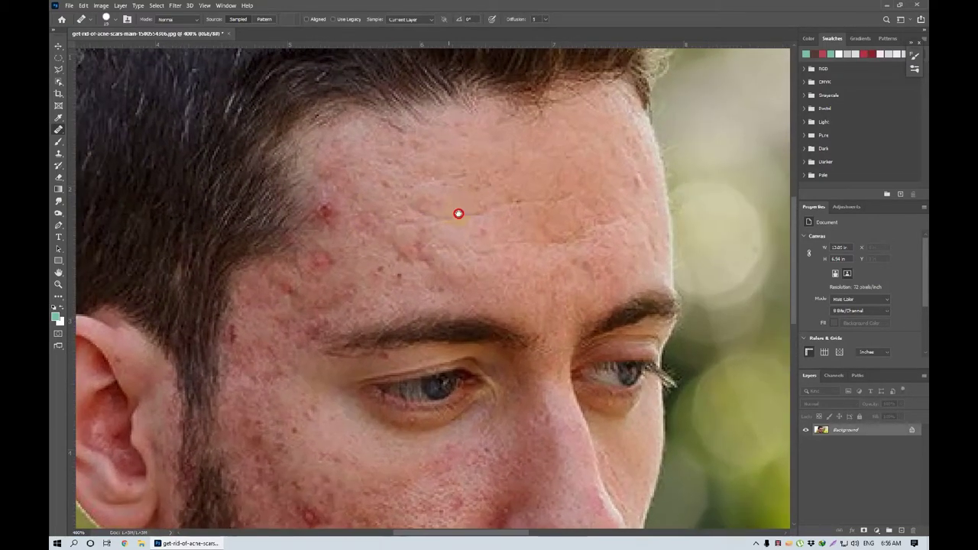
{"action": "left_click", "coordinate": [411, 257]}
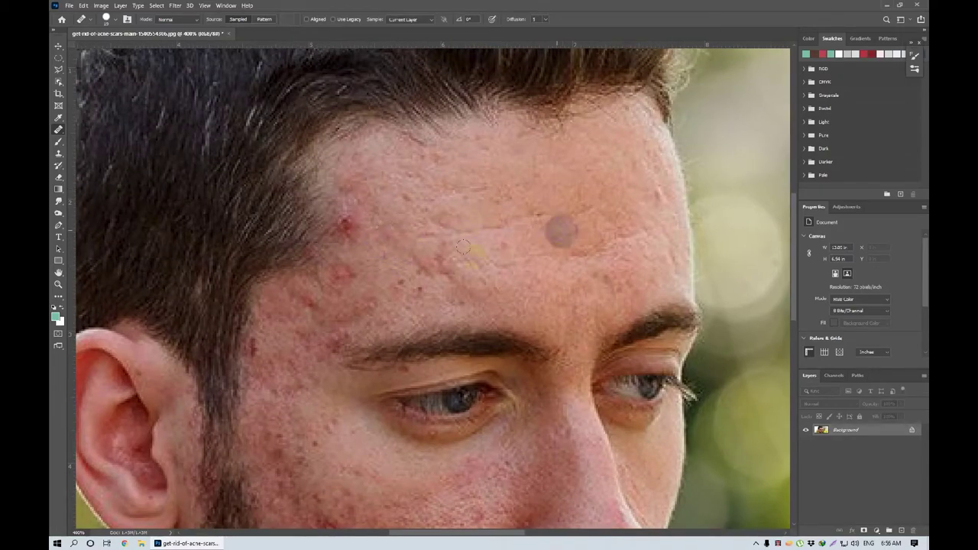
{"action": "left_click", "coordinate": [518, 262]}
{"action": "left_click", "coordinate": [376, 263]}
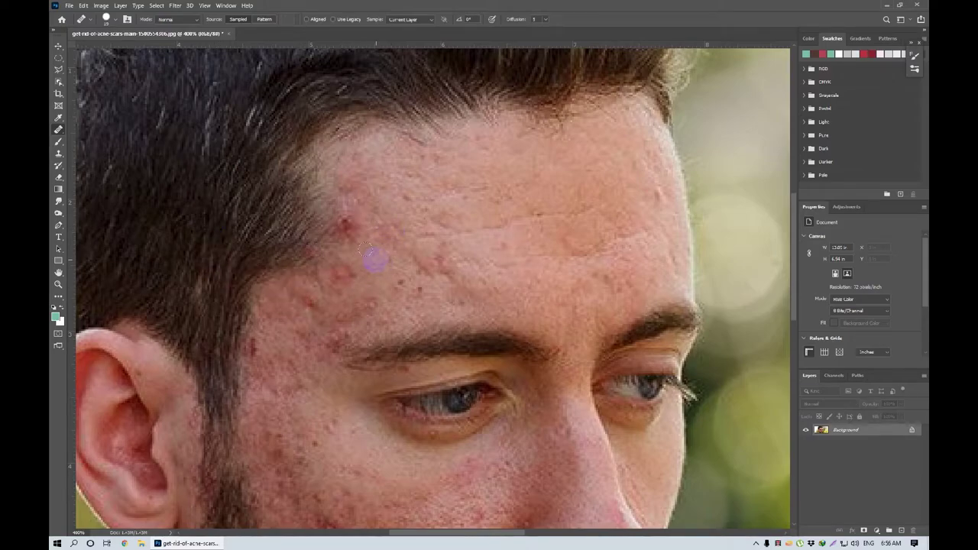
{"action": "left_click", "coordinate": [419, 219]}
Heal more forehead blemishes, the red spot near the temple and spots above the brow.
{"action": "left_click", "coordinate": [369, 257]}
{"action": "left_click", "coordinate": [369, 267]}
{"action": "left_click", "coordinate": [348, 223]}
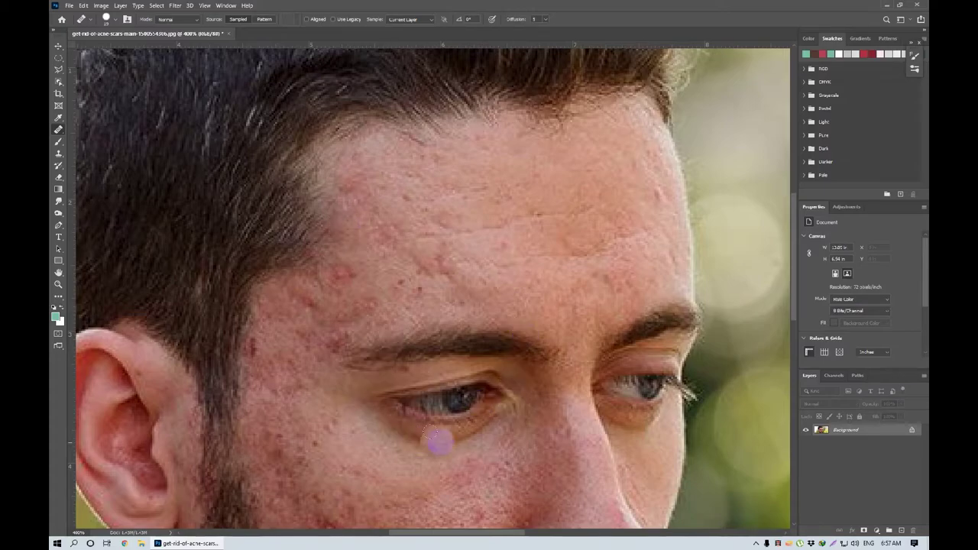
{"action": "left_click", "coordinate": [489, 236]}
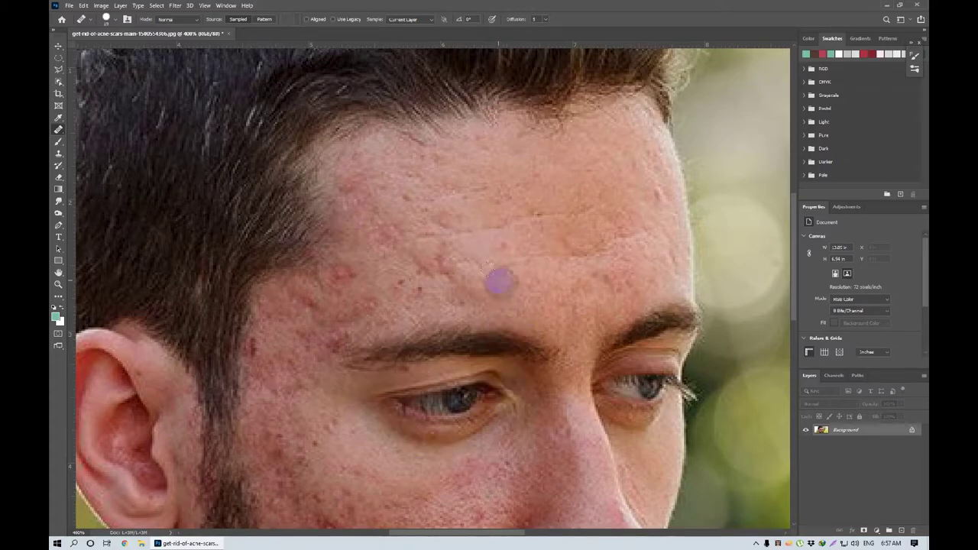
{"action": "scroll", "coordinate": [498, 283], "scroll_direction": "down", "scroll_amount": 3}
{"action": "left_click", "coordinate": [524, 249]}
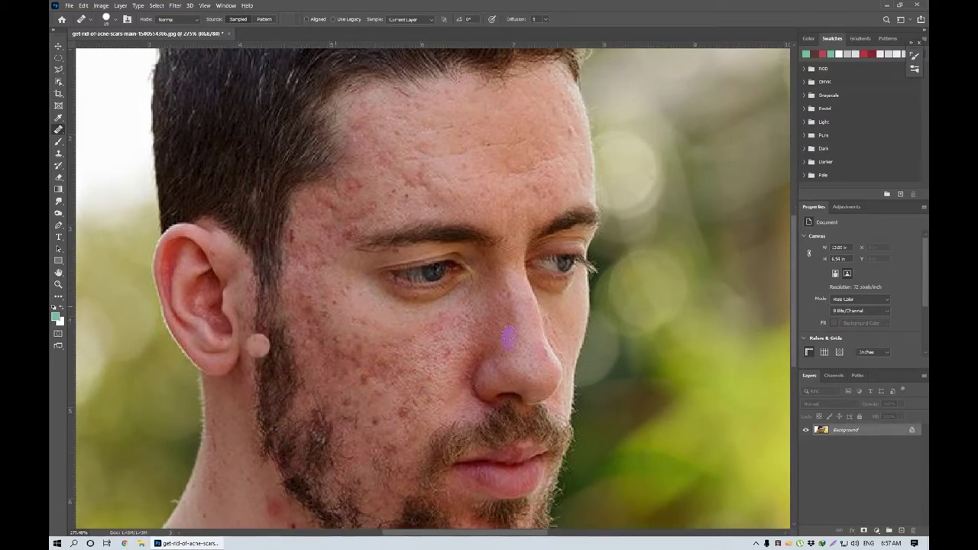
Heal the jaw blemish below the ear, red forehead spots, a cheek spot and one above the brow.
{"action": "left_click_drag", "start_coordinate": [437, 280], "coordinate": [389, 268]}
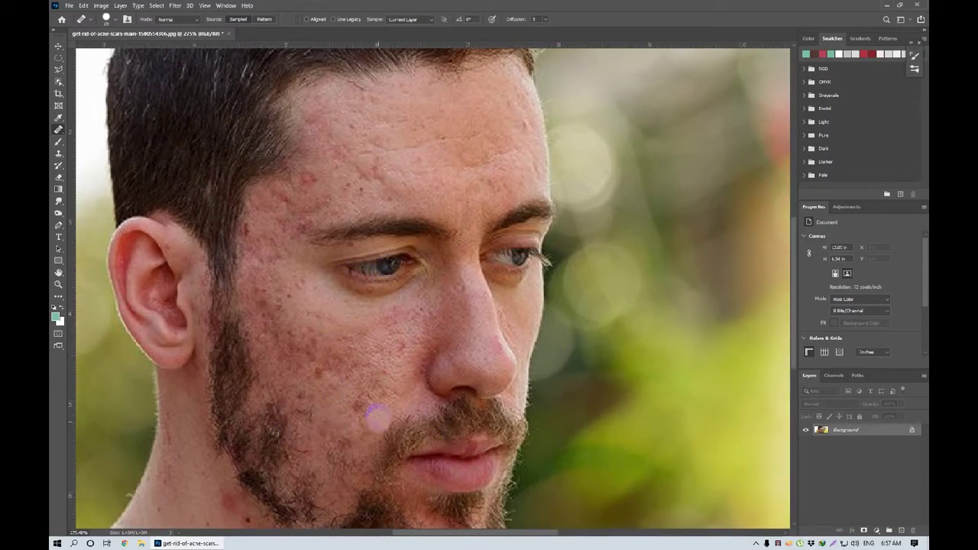
{"action": "left_click", "coordinate": [246, 380]}
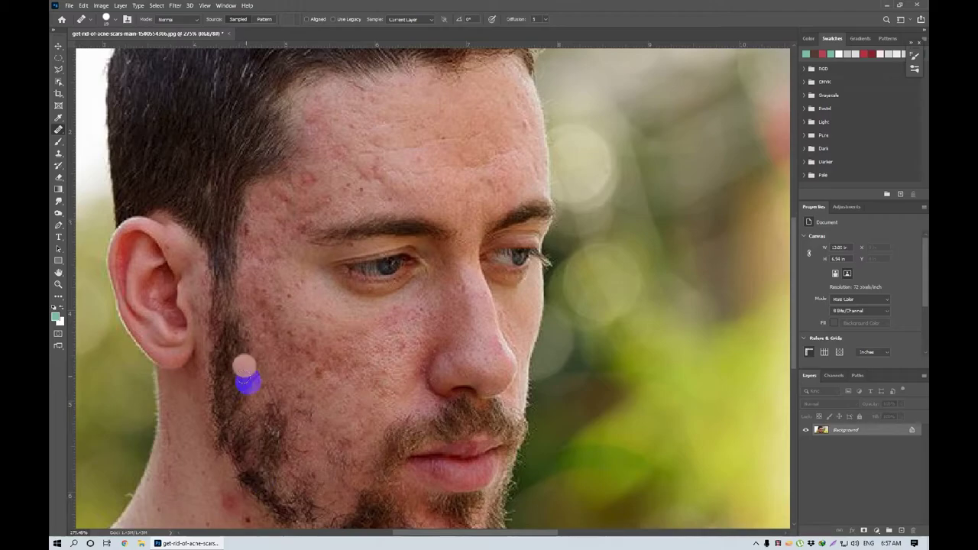
{"action": "mouse_move", "coordinate": [341, 179]}
{"action": "left_mouse_down"}
{"action": "mouse_move", "coordinate": [336, 263]}
{"action": "mouse_move", "coordinate": [323, 249]}
{"action": "left_mouse_up"}
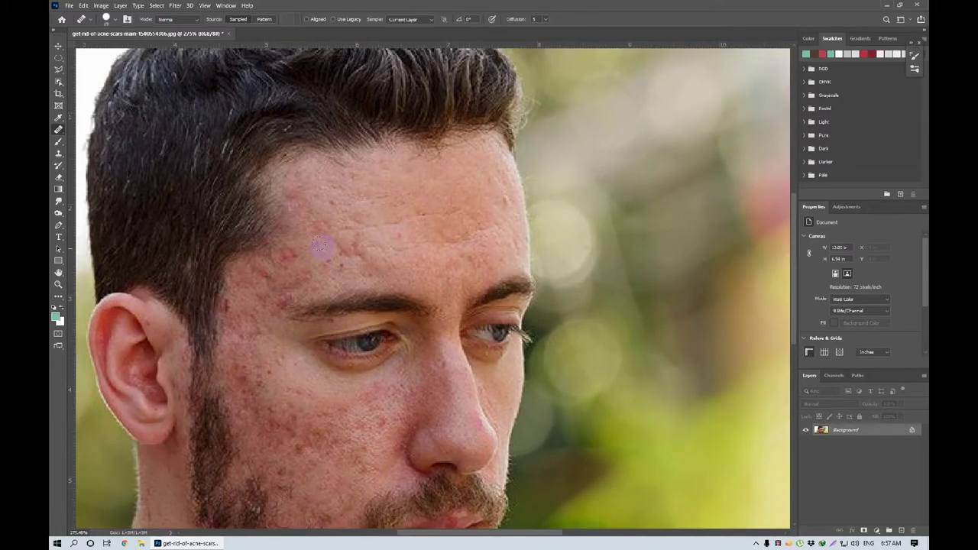
{"action": "left_click", "coordinate": [321, 246]}
{"action": "left_click", "coordinate": [288, 257]}
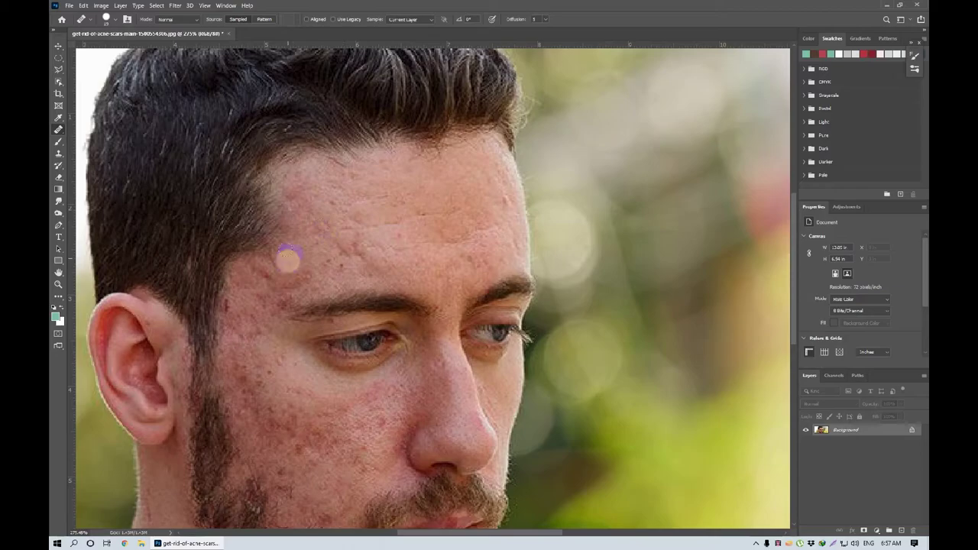
{"action": "left_click", "coordinate": [292, 392]}
{"action": "left_click", "coordinate": [308, 290]}
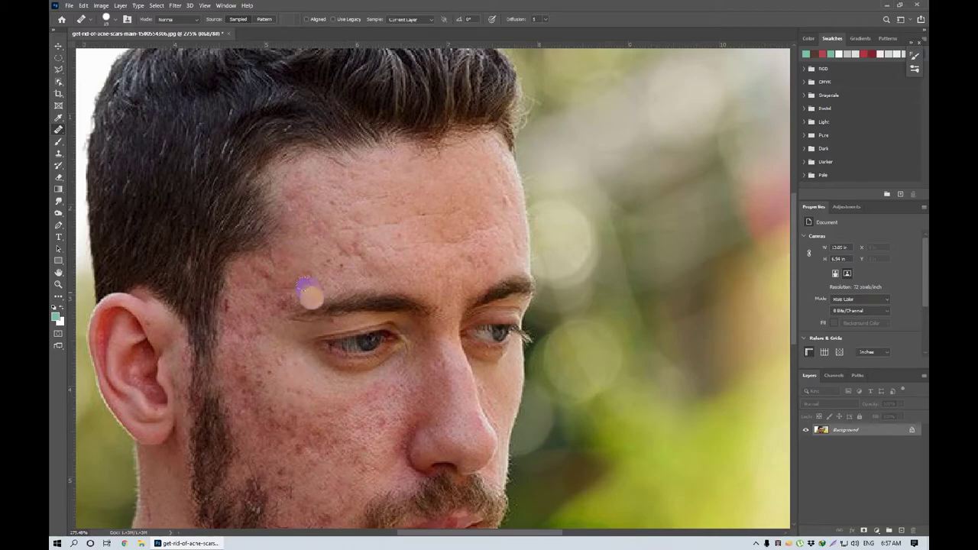
Patch the forehead blemish with the Patch Tool by dragging it onto clean skin.
{"action": "right_click", "coordinate": [58, 129]}
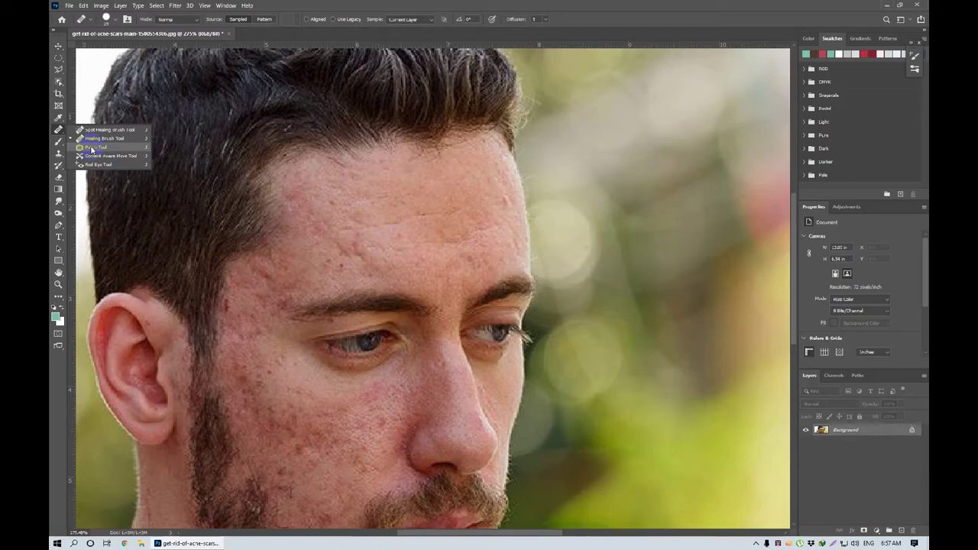
{"action": "left_click", "coordinate": [91, 148]}
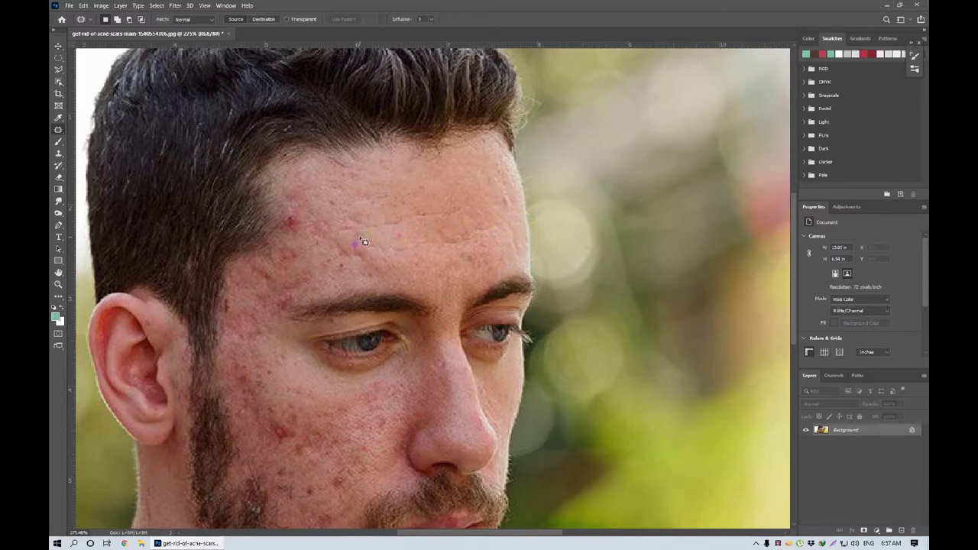
{"action": "scroll", "coordinate": [367, 230], "scroll_direction": "up", "scroll_amount": 1}
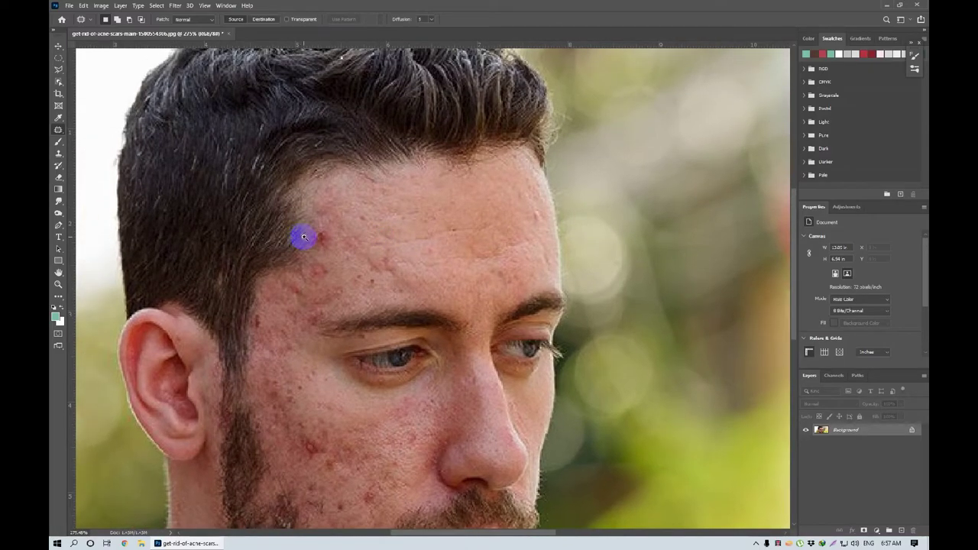
{"action": "scroll", "coordinate": [301, 233], "scroll_direction": "up", "scroll_amount": 1}
{"action": "scroll", "coordinate": [382, 251], "scroll_direction": "left", "scroll_amount": 1}
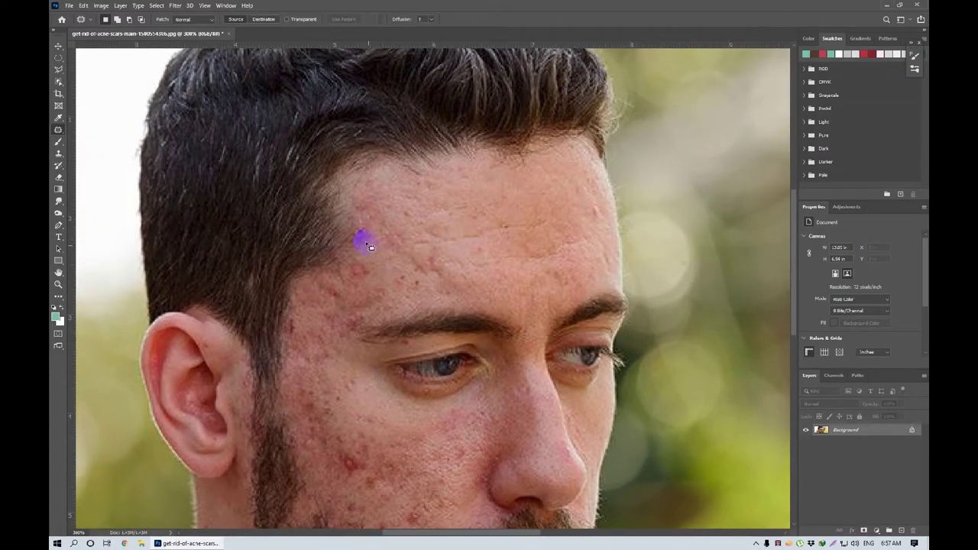
{"action": "left_click_drag", "start_coordinate": [364, 231], "coordinate": [372, 238]}
{"action": "mouse_move", "coordinate": [372, 237]}
{"action": "left_mouse_down"}
{"action": "mouse_move", "coordinate": [356, 223]}
{"action": "mouse_move", "coordinate": [370, 257]}
{"action": "mouse_move", "coordinate": [388, 238]}
{"action": "left_mouse_up"}
{"action": "left_click", "coordinate": [380, 308]}
Patch the red neck blemish by dragging its outline onto nearby clean skin.
{"action": "scroll", "coordinate": [489, 247], "scroll_direction": "down", "scroll_amount": 2}
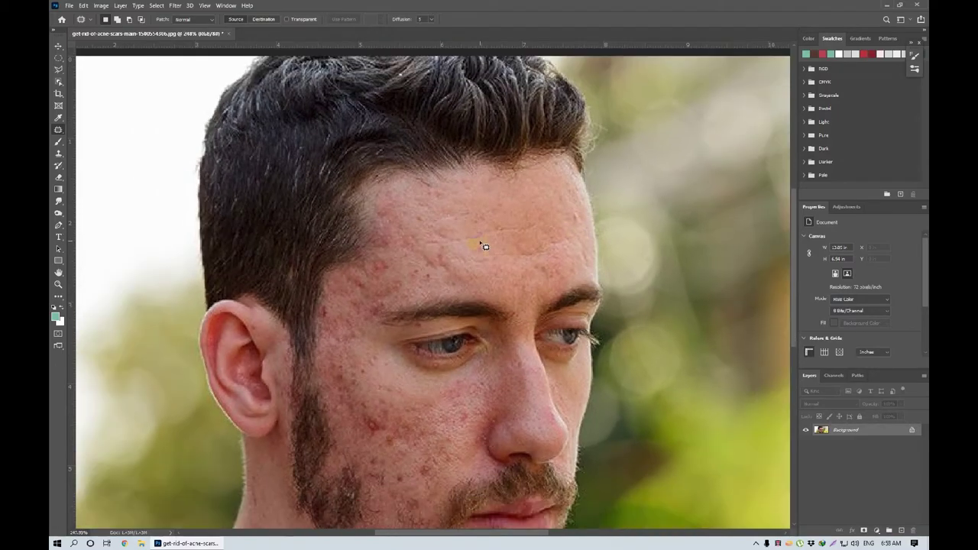
{"action": "scroll", "coordinate": [481, 244], "scroll_direction": "down", "scroll_amount": 1}
{"action": "scroll", "coordinate": [516, 267], "scroll_direction": "down", "scroll_amount": 1}
{"action": "scroll", "coordinate": [354, 341], "scroll_direction": "up", "scroll_amount": 1}
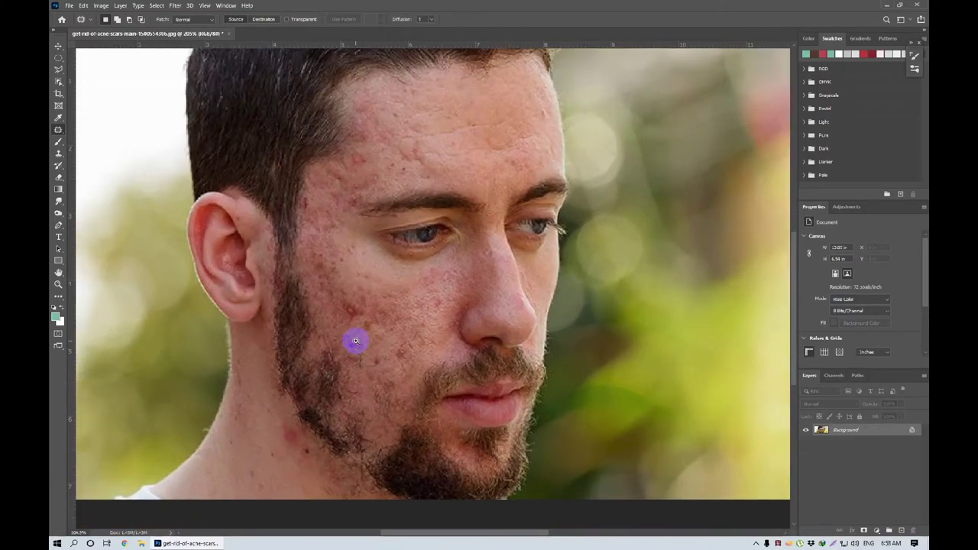
{"action": "scroll", "coordinate": [413, 244], "scroll_direction": "up", "scroll_amount": 2}
{"action": "mouse_move", "coordinate": [351, 264]}
{"action": "left_mouse_down"}
{"action": "mouse_move", "coordinate": [377, 266]}
{"action": "mouse_move", "coordinate": [360, 265]}
{"action": "mouse_move", "coordinate": [360, 319]}
{"action": "left_mouse_up"}
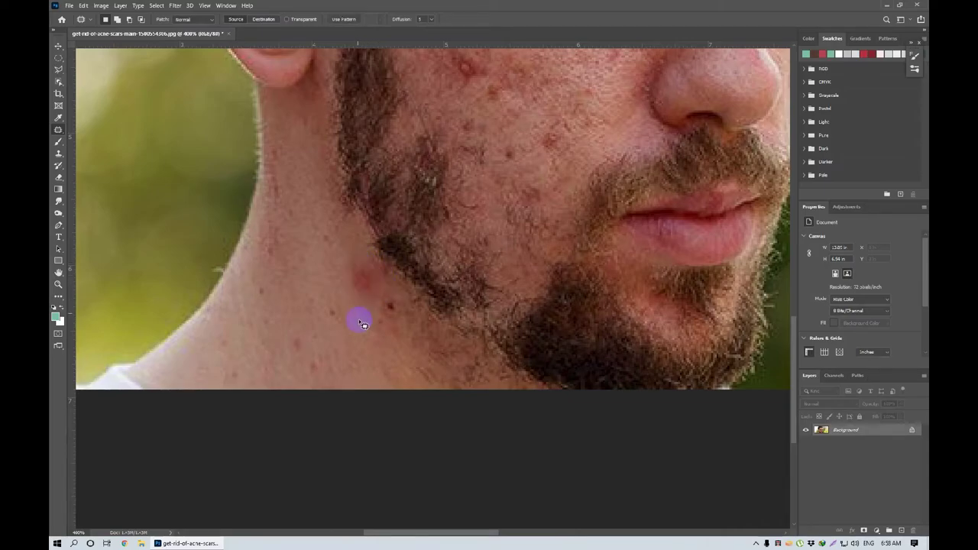
{"action": "left_click_drag", "start_coordinate": [369, 278], "coordinate": [325, 277]}
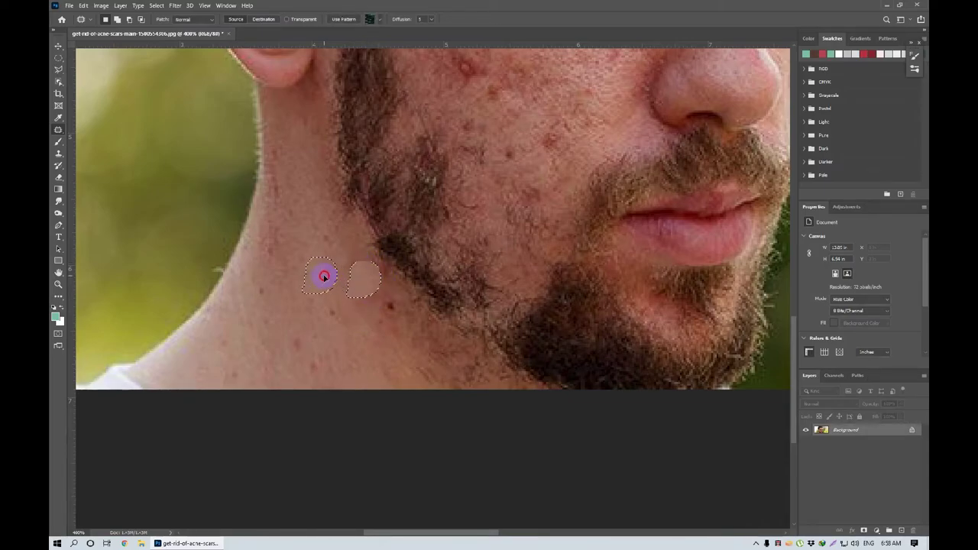
{"action": "left_click", "coordinate": [535, 338]}
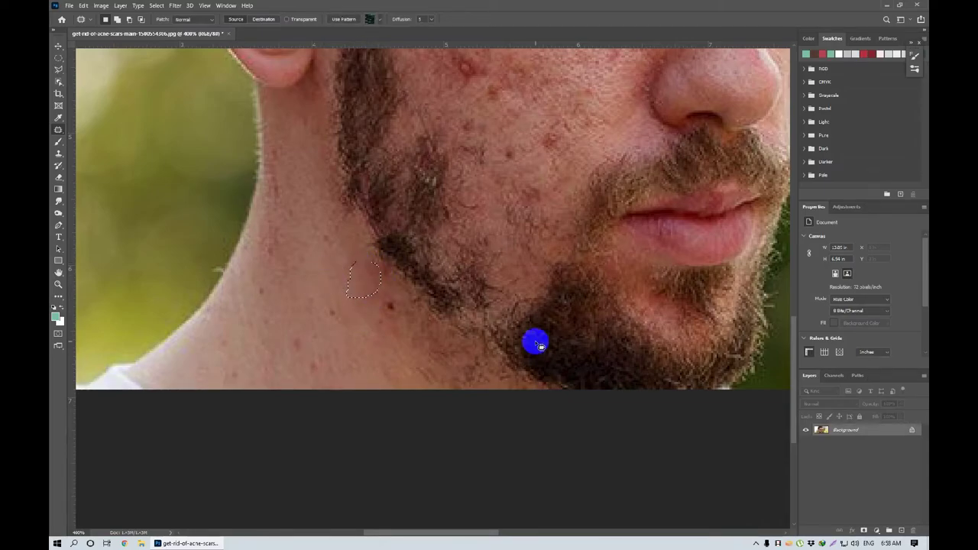
Fit the whole photo on screen and pan down to show the forehead.
{"action": "right_click", "coordinate": [486, 256]}
{"action": "left_click", "coordinate": [496, 259]}
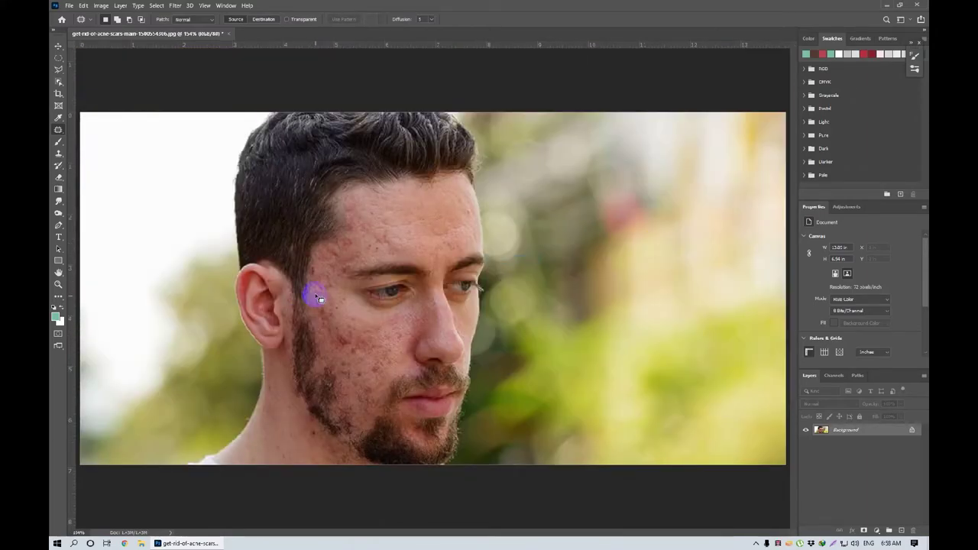
{"action": "scroll", "coordinate": [384, 227], "scroll_direction": "up", "scroll_amount": 3}
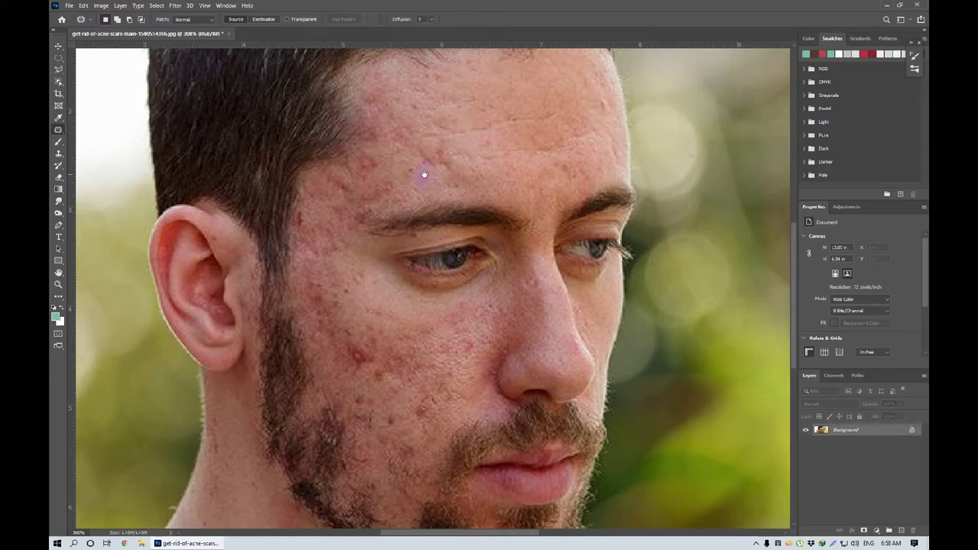
{"action": "left_click_drag", "start_coordinate": [415, 171], "coordinate": [403, 265]}
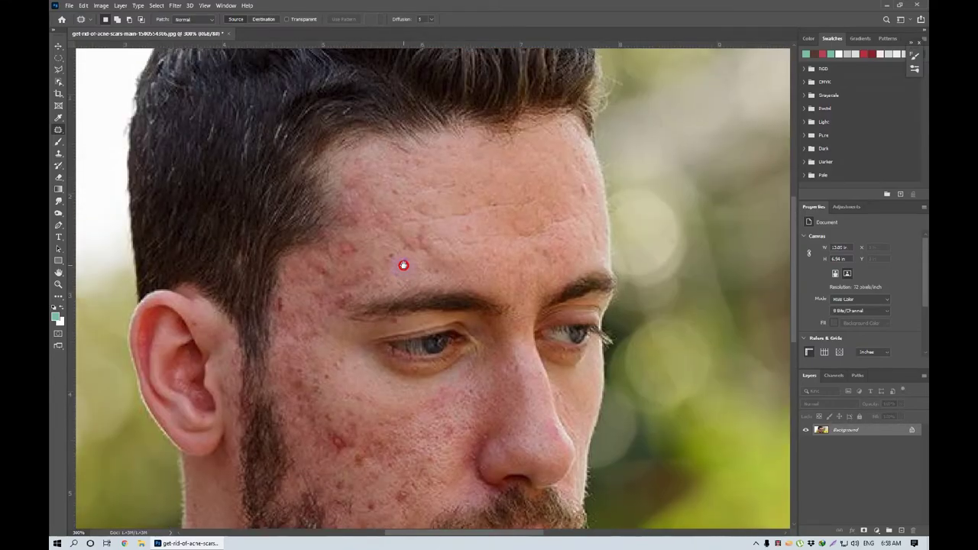
Use the Content-Aware Move Tool to relocate the cheek blemish onto the forehead and commit it.
{"action": "right_click", "coordinate": [58, 130]}
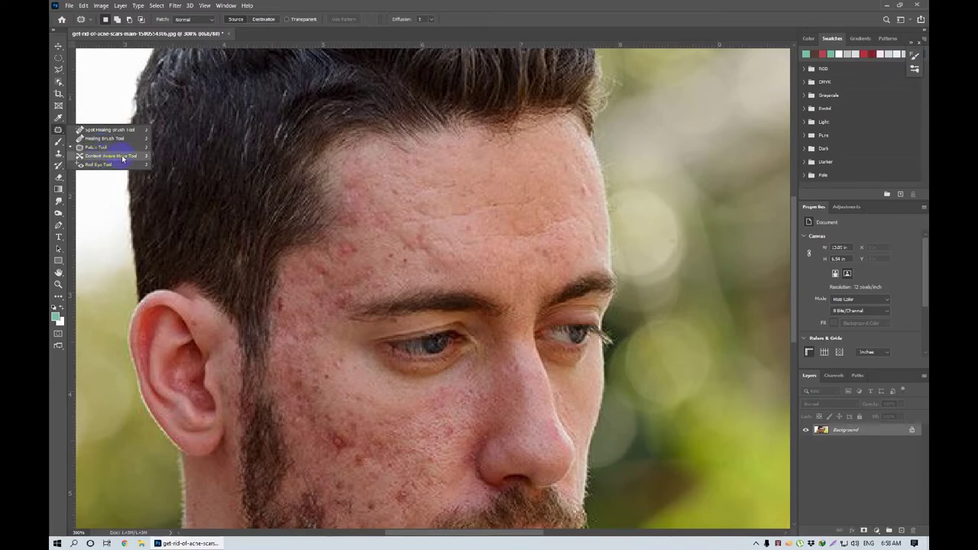
{"action": "left_click", "coordinate": [123, 157]}
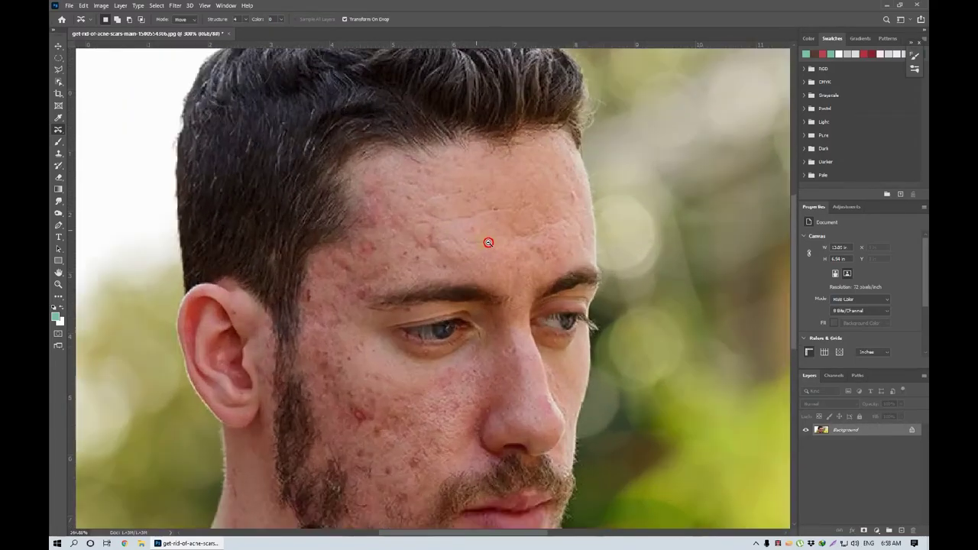
{"action": "left_click_drag", "start_coordinate": [476, 215], "coordinate": [461, 145]}
{"action": "mouse_move", "coordinate": [340, 354]}
{"action": "left_mouse_down"}
{"action": "mouse_move", "coordinate": [367, 369]}
{"action": "mouse_move", "coordinate": [346, 352]}
{"action": "mouse_move", "coordinate": [432, 165]}
{"action": "left_mouse_up"}
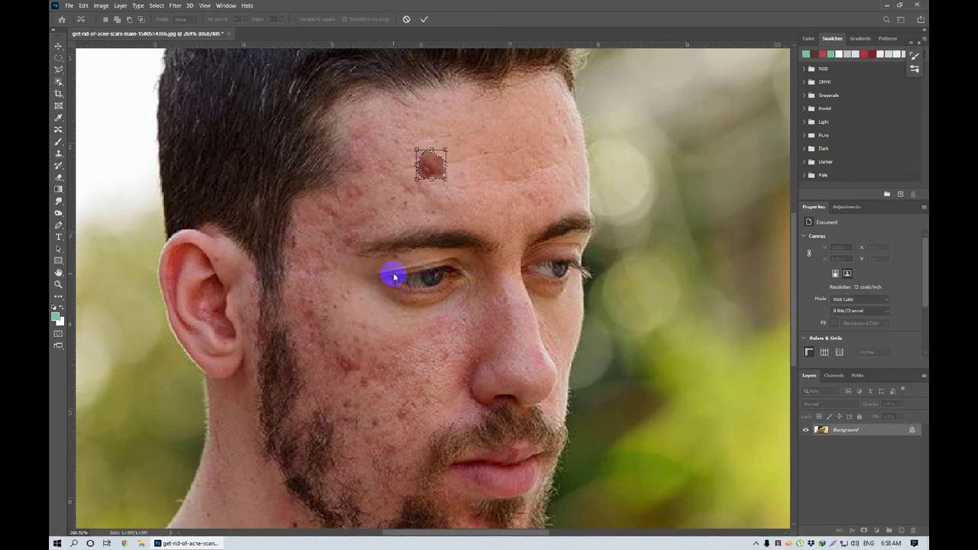
{"action": "left_click", "coordinate": [59, 47]}
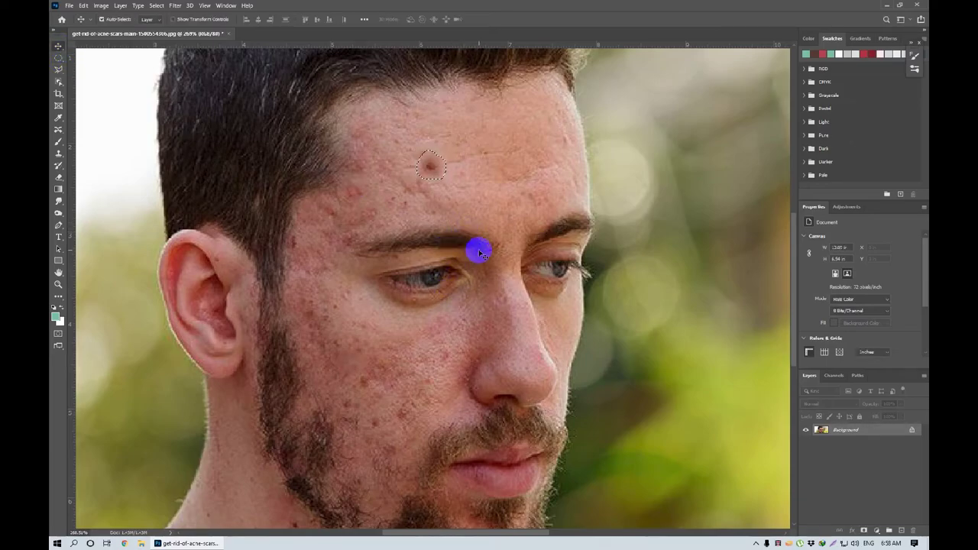
{"action": "left_click", "coordinate": [529, 155]}
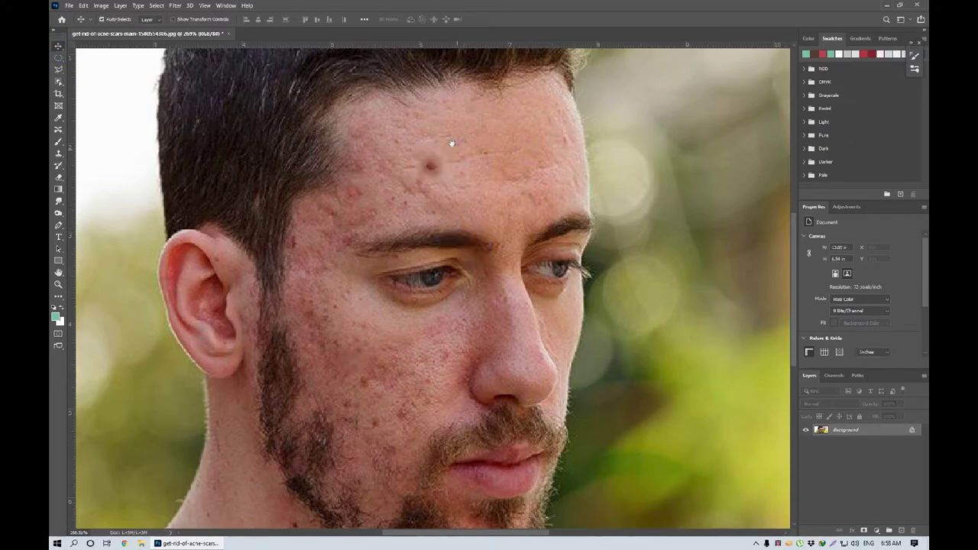
{"action": "left_click_drag", "start_coordinate": [452, 144], "coordinate": [379, 151]}
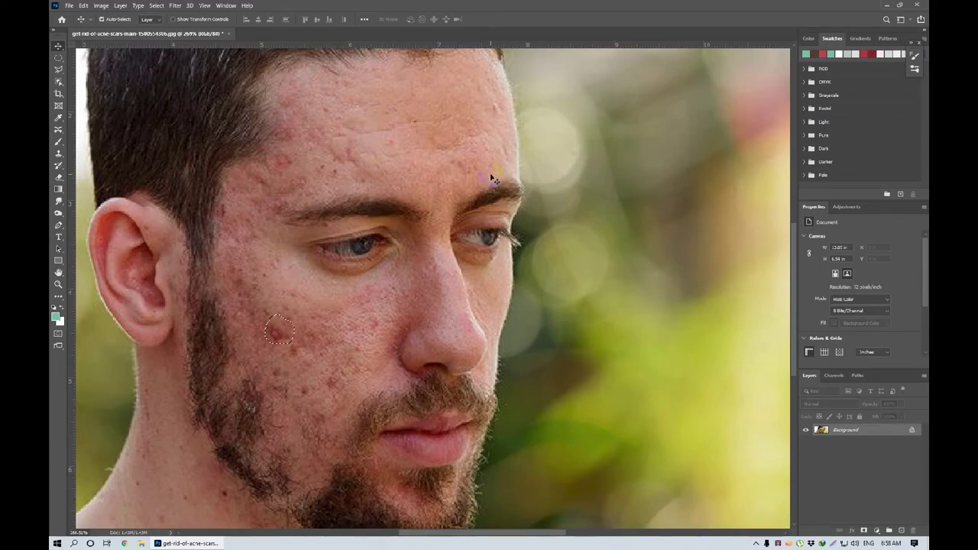
{"action": "mouse_move", "coordinate": [461, 189]}
{"action": "left_mouse_down"}
{"action": "mouse_move", "coordinate": [426, 192]}
{"action": "mouse_move", "coordinate": [500, 120]}
{"action": "left_mouse_up"}
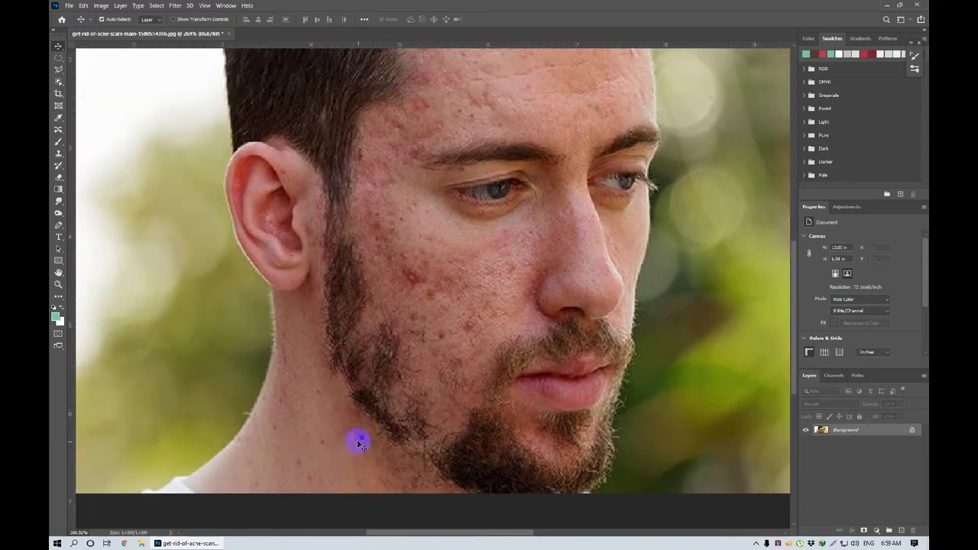
Unlock the Background into Layer 0 after the locked-layer warning, then test moving it.
{"action": "left_click_drag", "start_coordinate": [325, 456], "coordinate": [364, 436]}
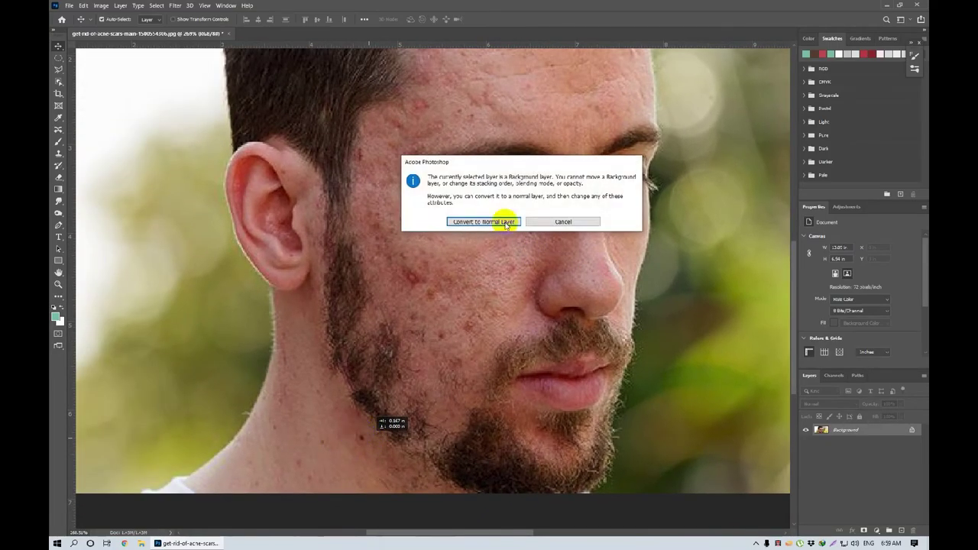
{"action": "left_click", "coordinate": [559, 221]}
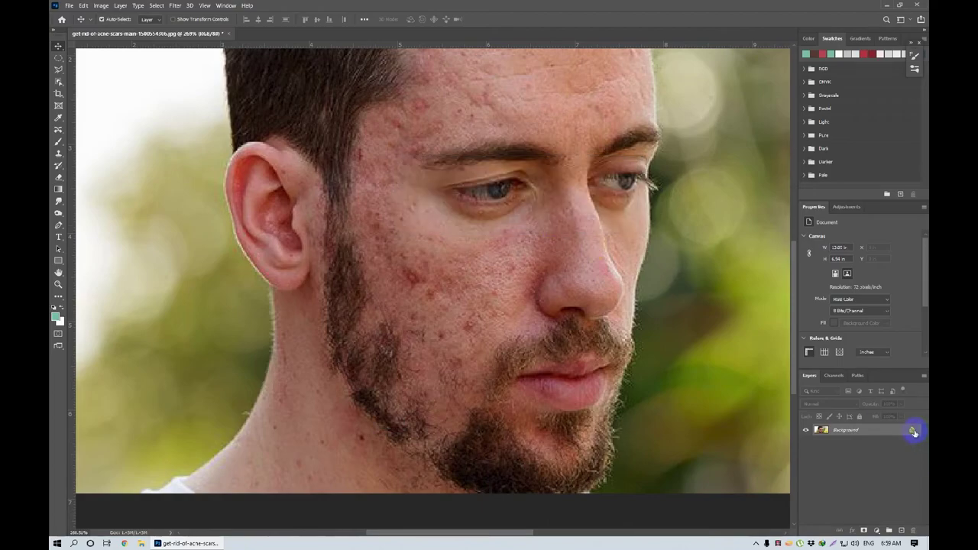
{"action": "left_click", "coordinate": [912, 432]}
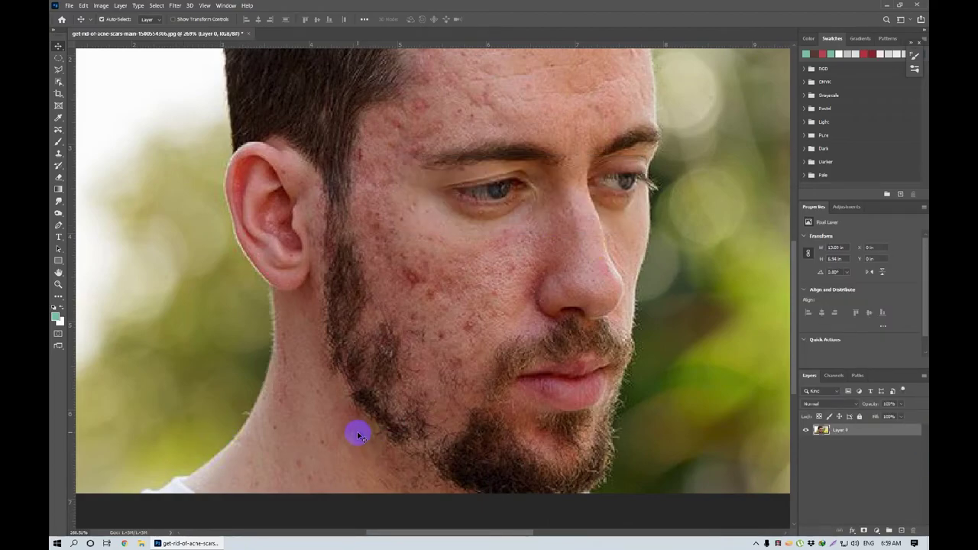
{"action": "left_click_drag", "start_coordinate": [360, 435], "coordinate": [357, 440]}
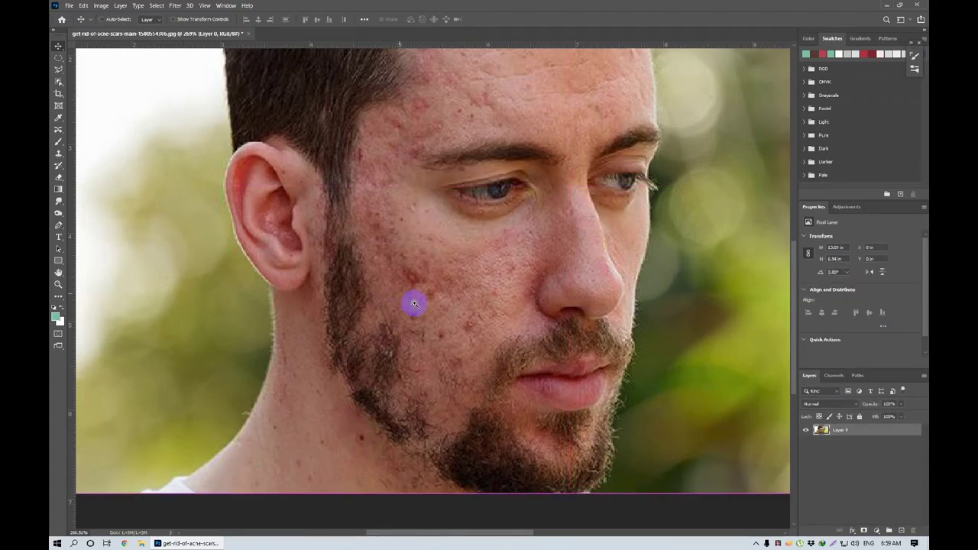
{"action": "left_click_drag", "start_coordinate": [420, 309], "coordinate": [427, 315]}
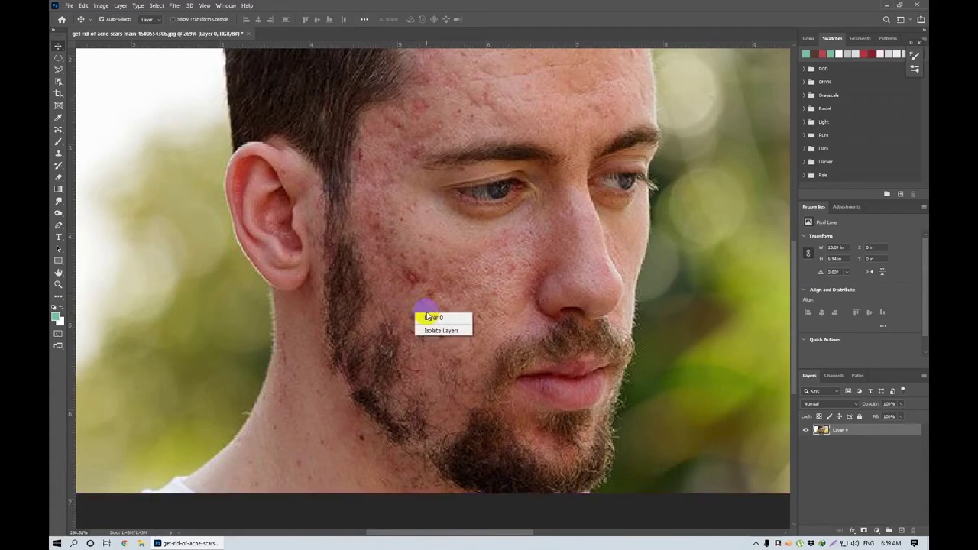
Content-Aware Move the spot by the jaw up onto the neck and commit it.
{"action": "left_click", "coordinate": [57, 130]}
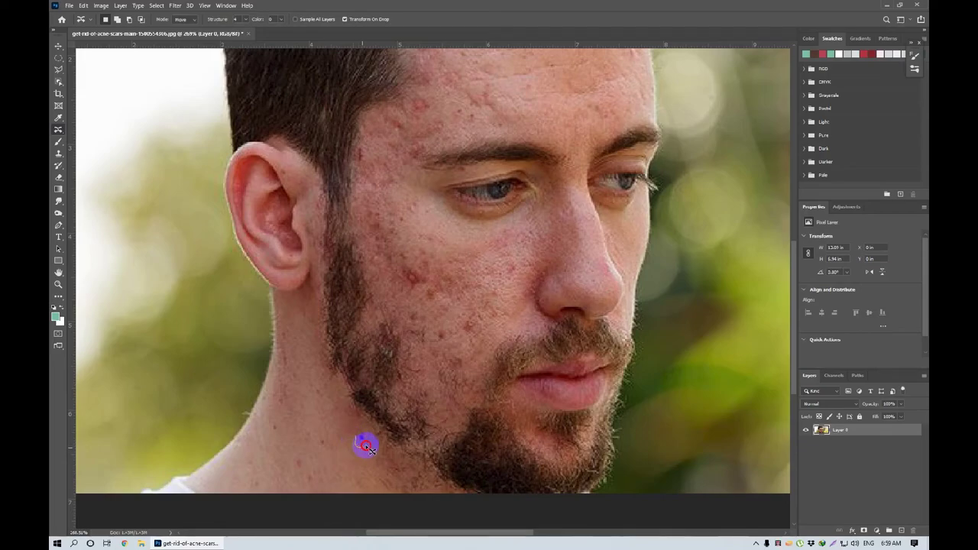
{"action": "mouse_move", "coordinate": [369, 450]}
{"action": "left_mouse_down"}
{"action": "mouse_move", "coordinate": [372, 436]}
{"action": "mouse_move", "coordinate": [349, 454]}
{"action": "mouse_move", "coordinate": [364, 442]}
{"action": "mouse_move", "coordinate": [296, 346]}
{"action": "left_mouse_up"}
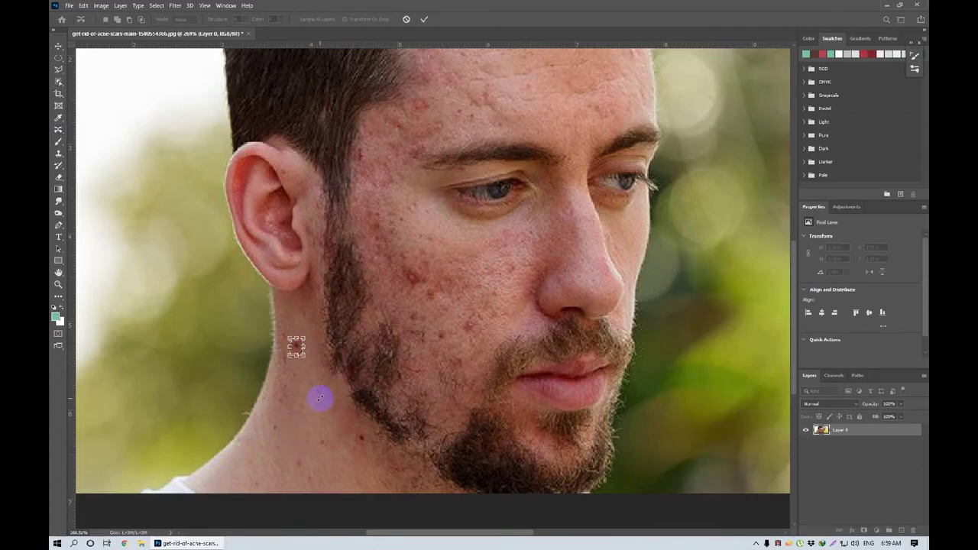
{"action": "key", "text": "Return"}
{"action": "key", "text": "ctrl+d"}
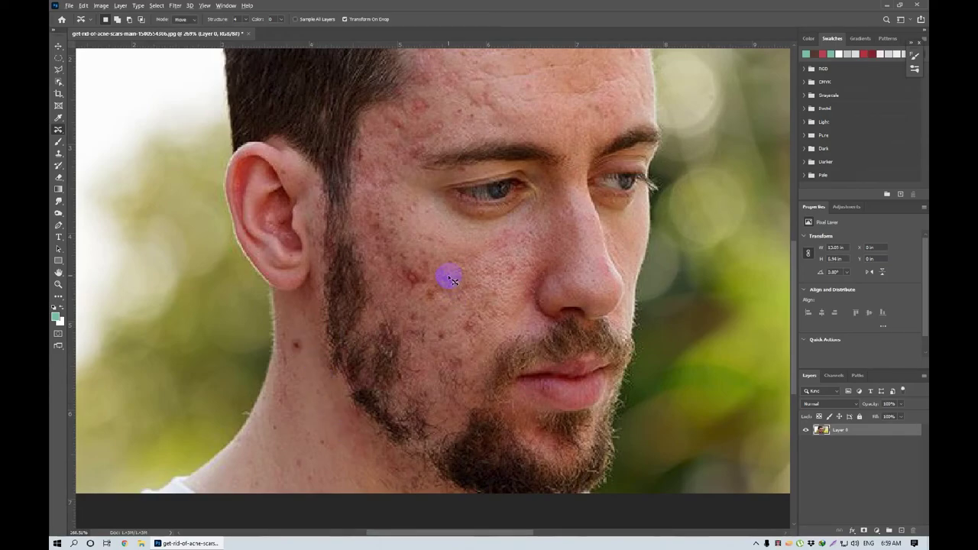
{"action": "scroll", "coordinate": [448, 279], "scroll_direction": "down", "scroll_amount": 1}
{"action": "left_click_drag", "start_coordinate": [512, 206], "coordinate": [449, 263]}
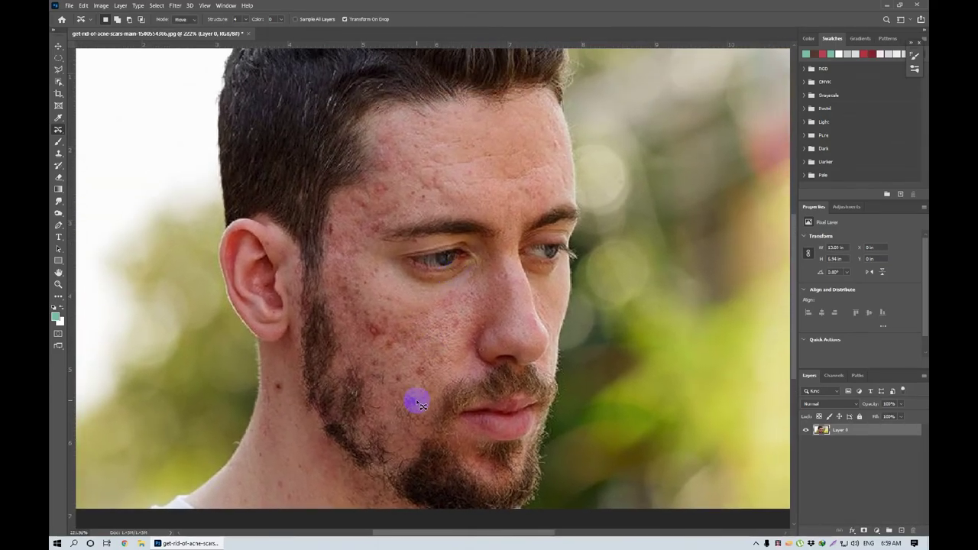
Select the Red Eye Tool from the healing tool group.
{"action": "right_click", "coordinate": [63, 130]}
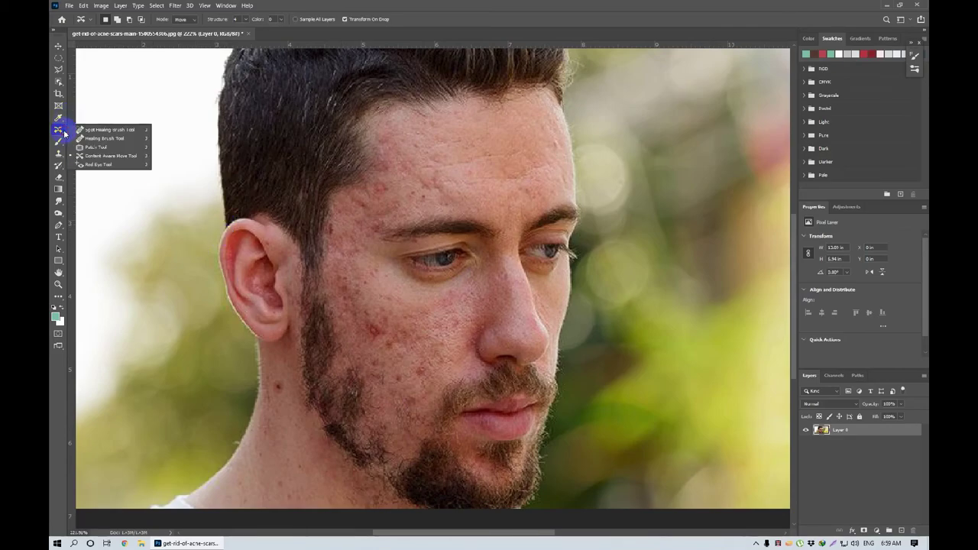
{"action": "left_click", "coordinate": [120, 165]}
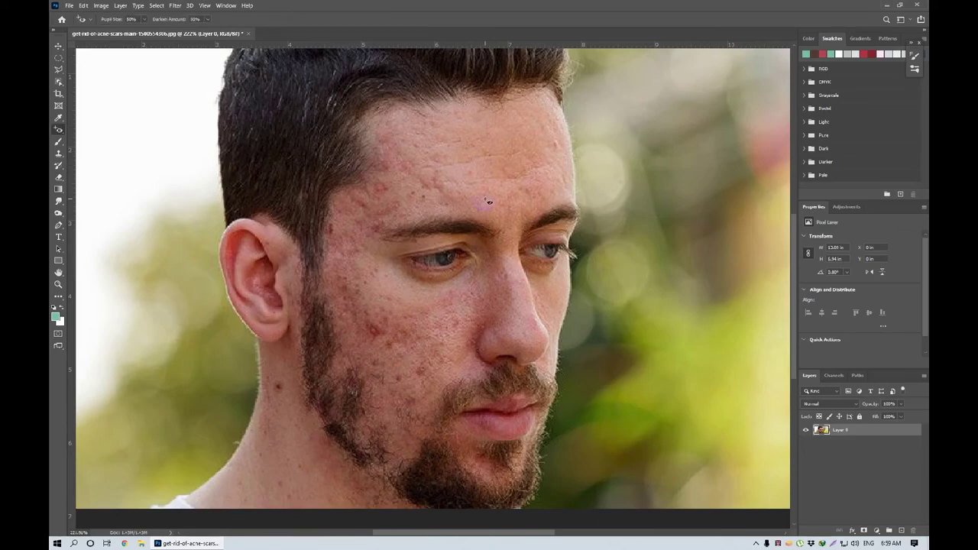
{"action": "left_click", "coordinate": [53, 132]}
{"action": "left_click", "coordinate": [104, 6]}
{"action": "mouse_move", "coordinate": [83, 5]}
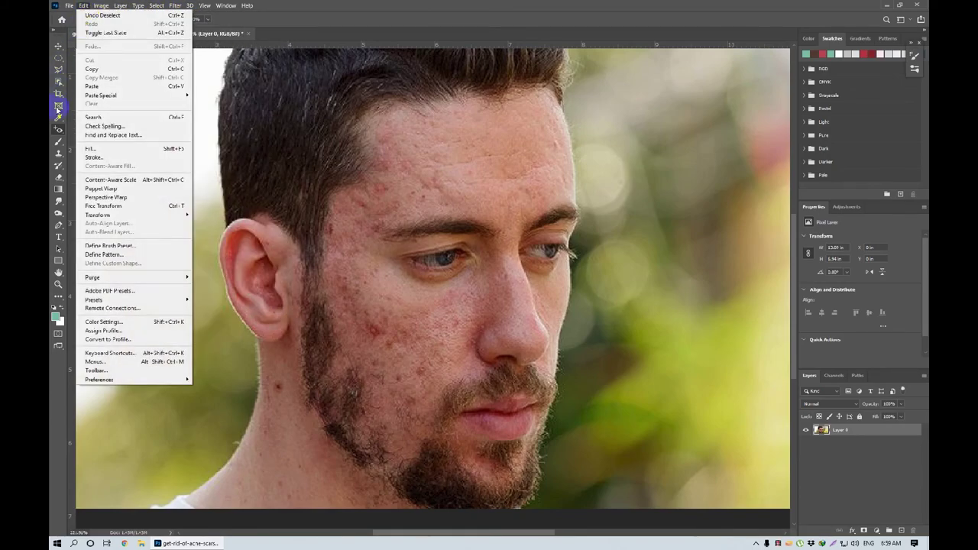
Recheck the healing tools list, then fit the whole portrait in the window.
{"action": "right_click", "coordinate": [58, 136]}
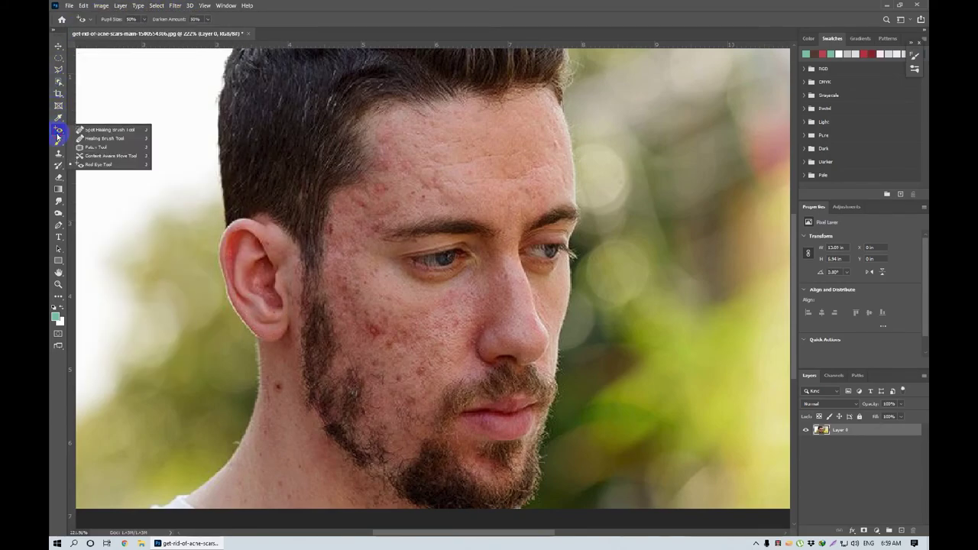
{"action": "left_click", "coordinate": [59, 132]}
{"action": "right_click", "coordinate": [58, 132]}
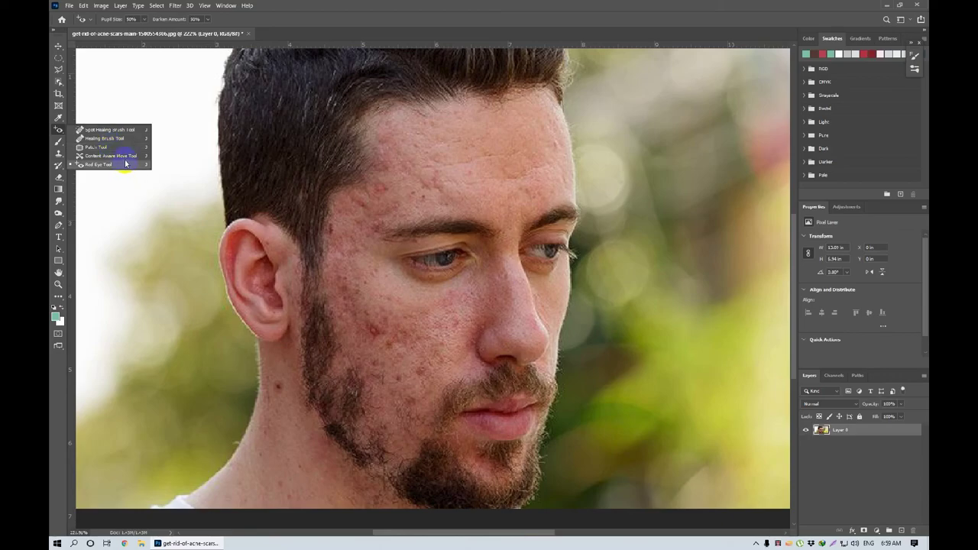
{"action": "left_click", "coordinate": [131, 158]}
{"action": "right_click", "coordinate": [507, 170]}
{"action": "key", "text": "ctrl+0"}
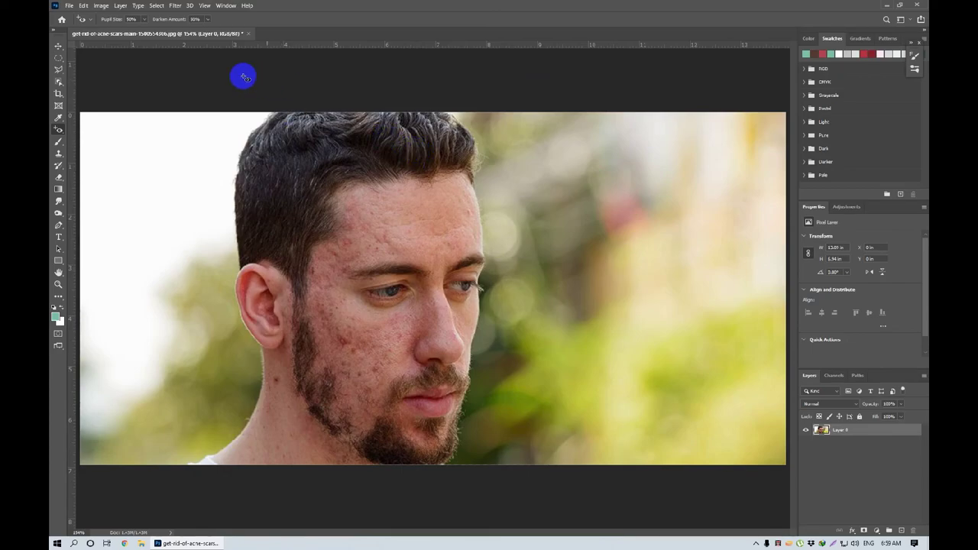
Close the portrait without saving changes and minimize Photoshop to the desktop.
{"action": "left_click", "coordinate": [250, 36]}
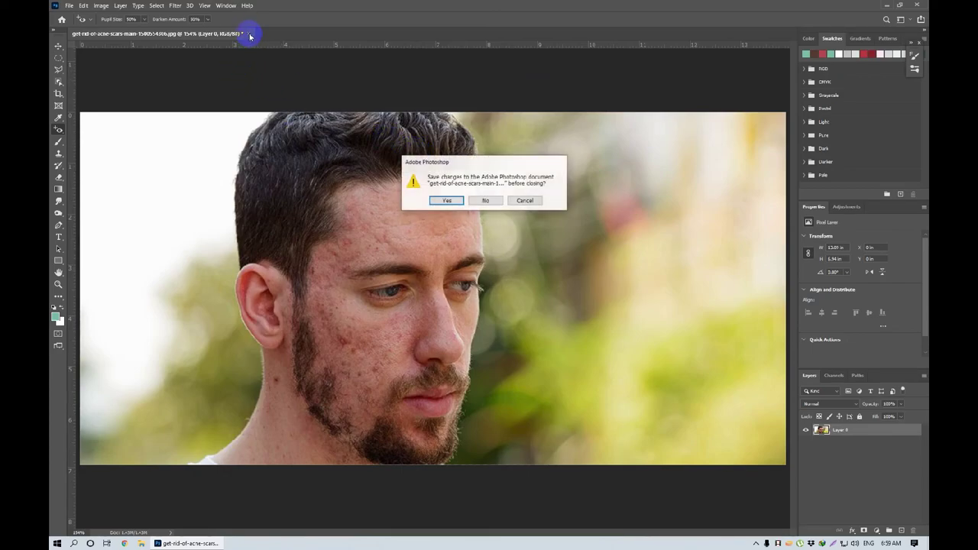
{"action": "left_click", "coordinate": [487, 198]}
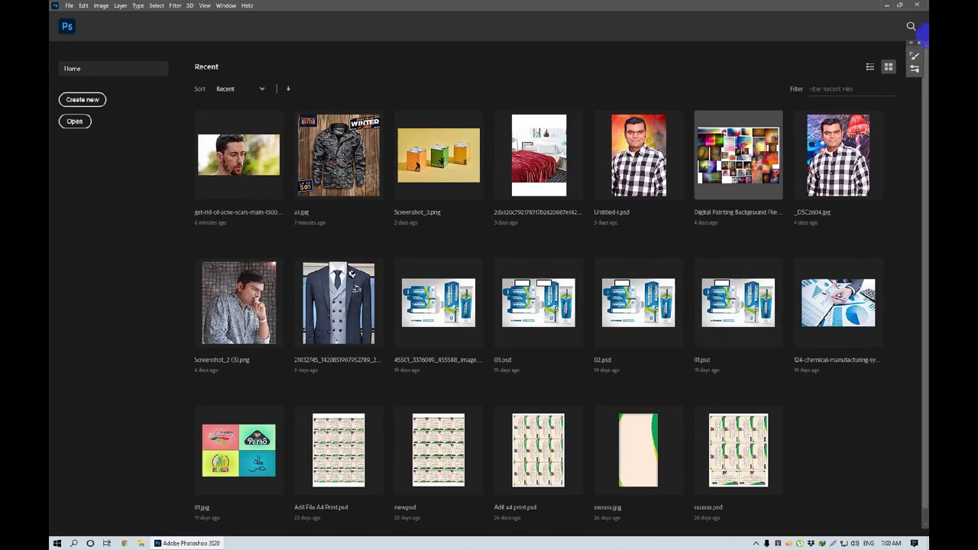
{"action": "left_click", "coordinate": [891, 5]}
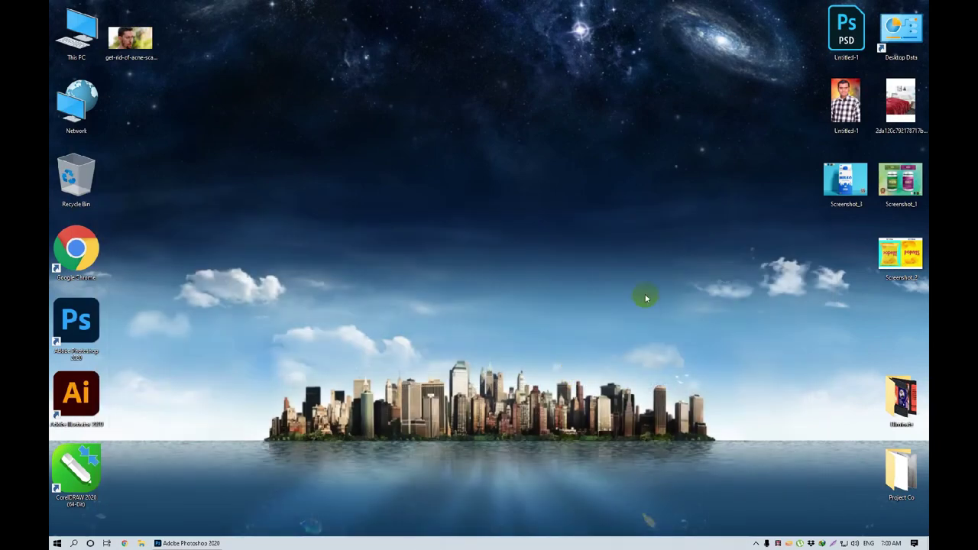